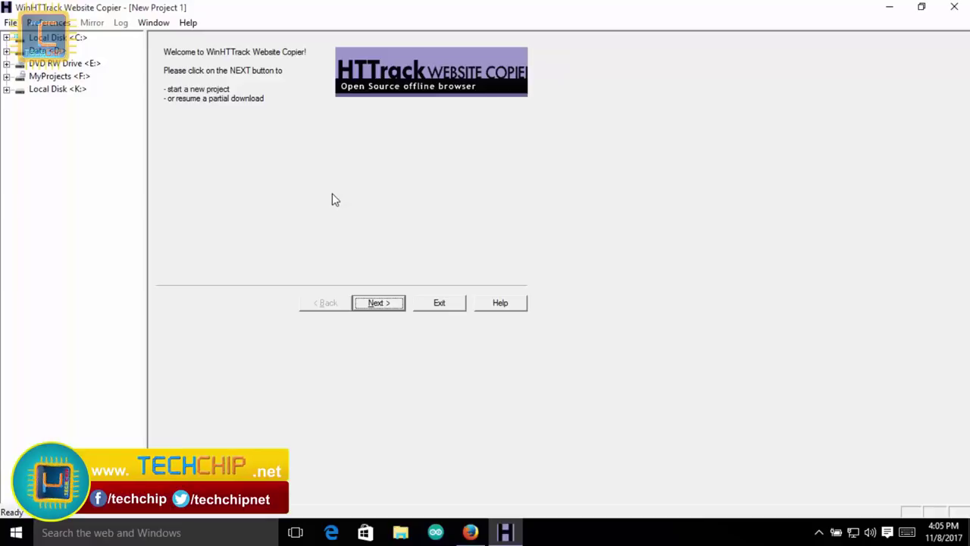
Start a new project named techchip, leaving the project category blank.
click(379, 307)
text(techchip)
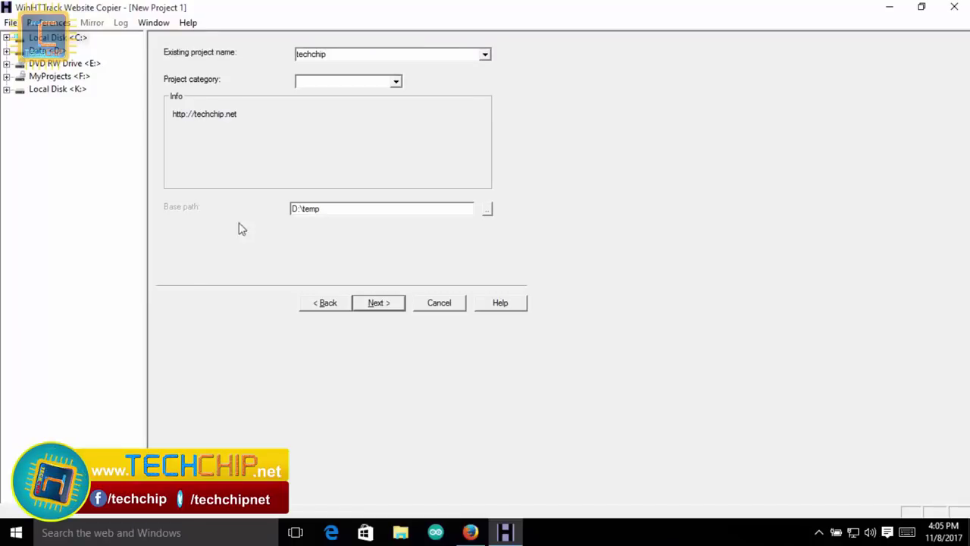
click(397, 82)
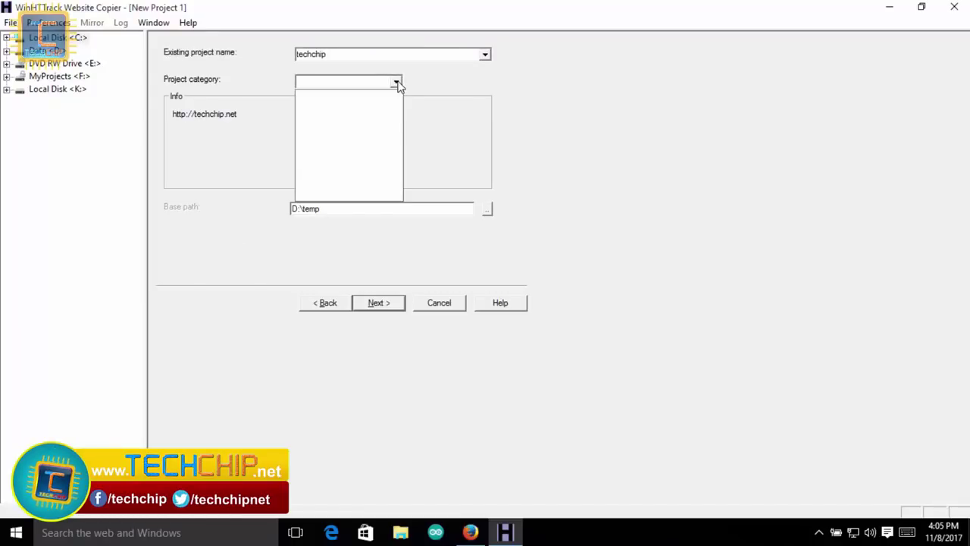
click(353, 82)
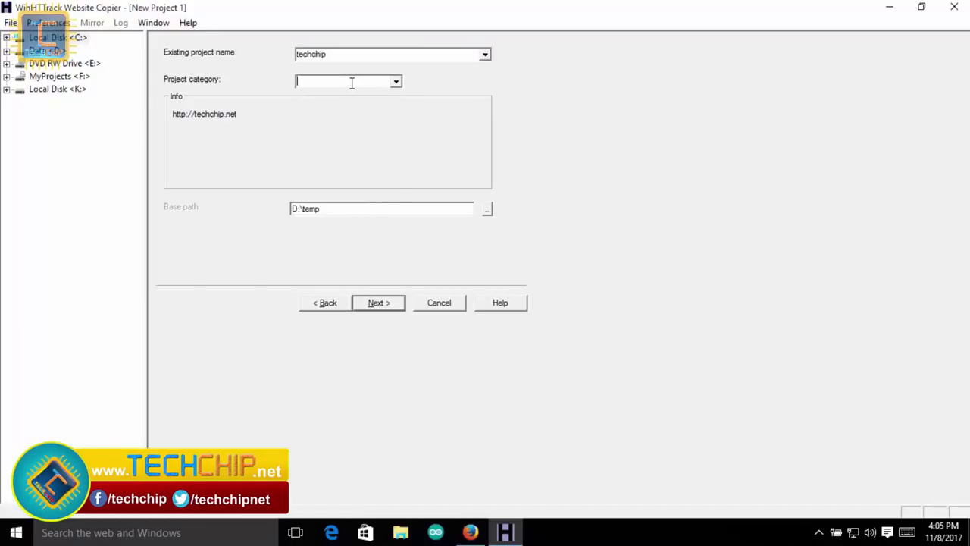
Set the project's base path to the techchip folder on the desktop and continue to the mirroring settings.
click(488, 210)
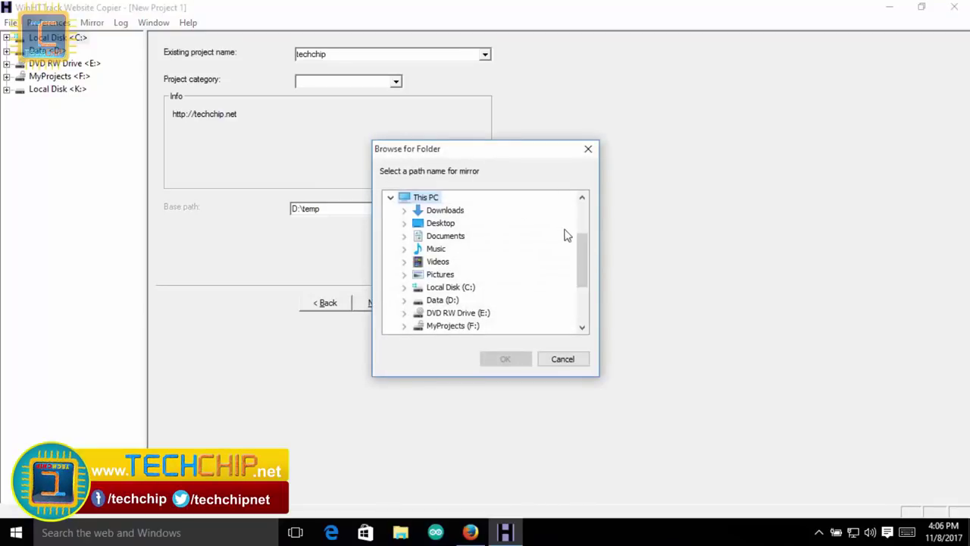
drag(587, 248, 590, 301)
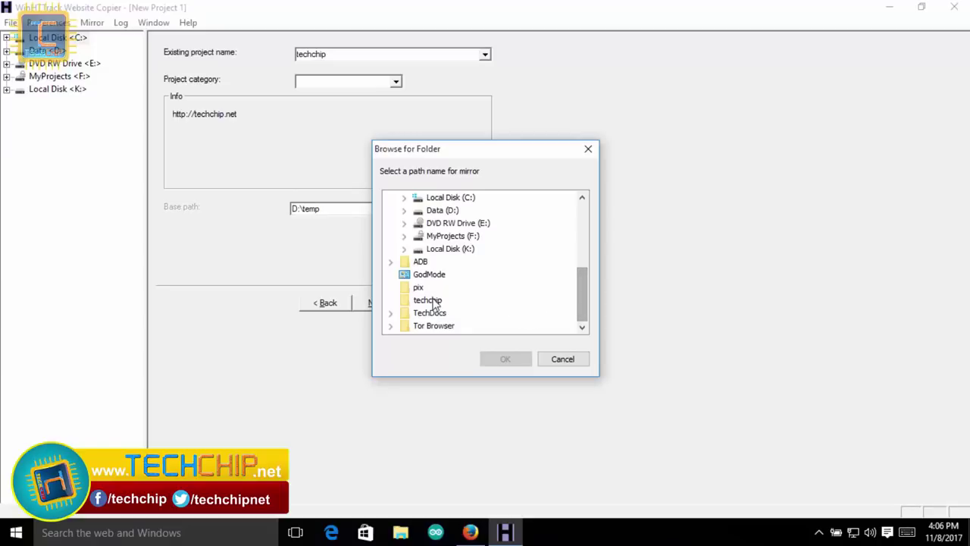
click(435, 302)
click(506, 359)
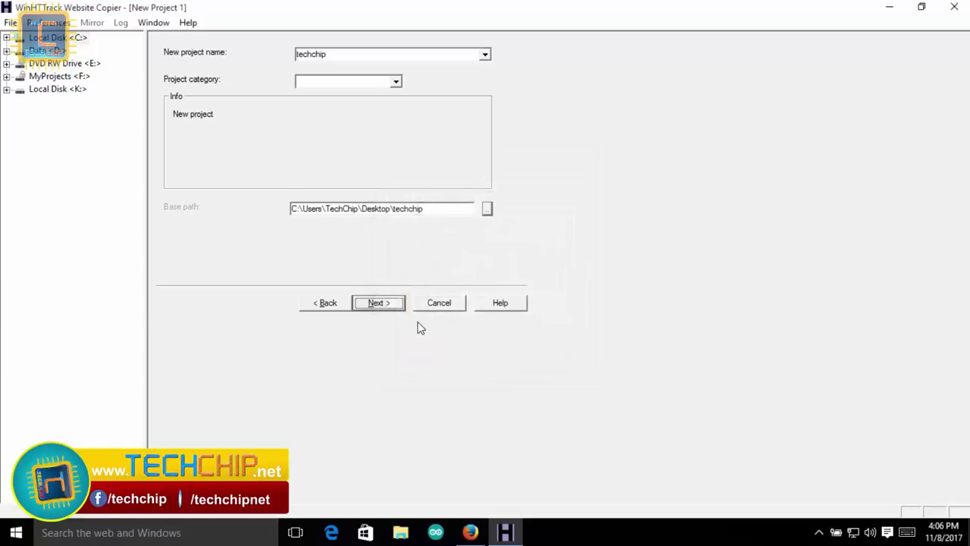
click(389, 308)
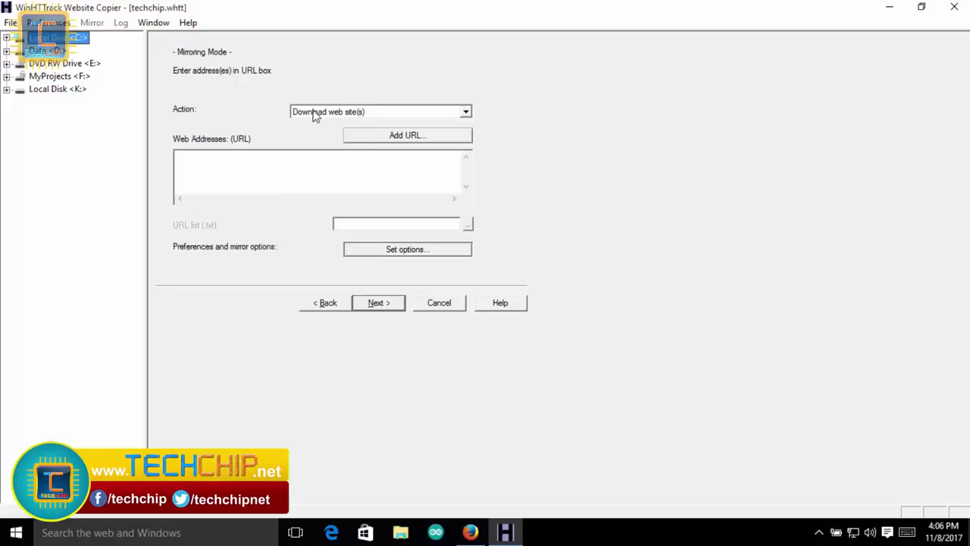
Set the mirroring action to Download web site(s).
click(245, 153)
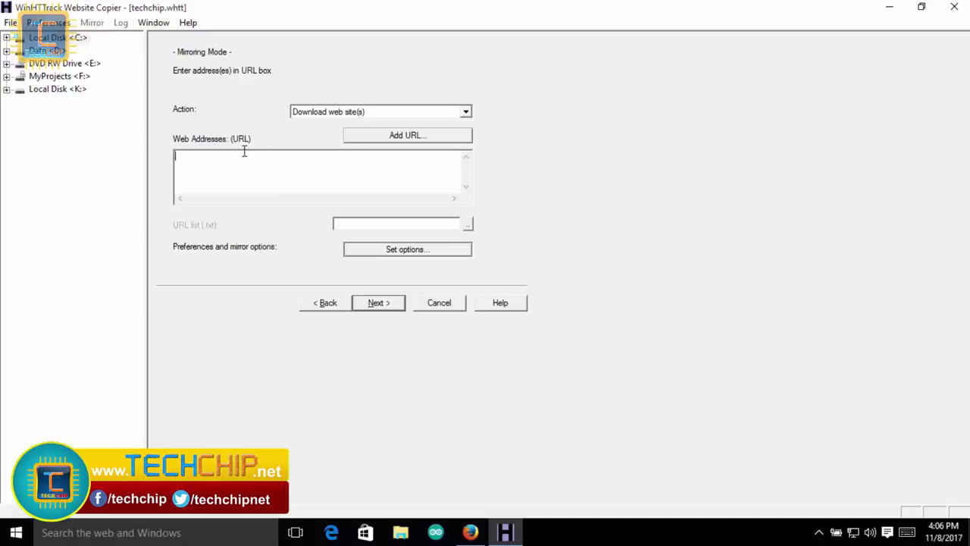
click(329, 115)
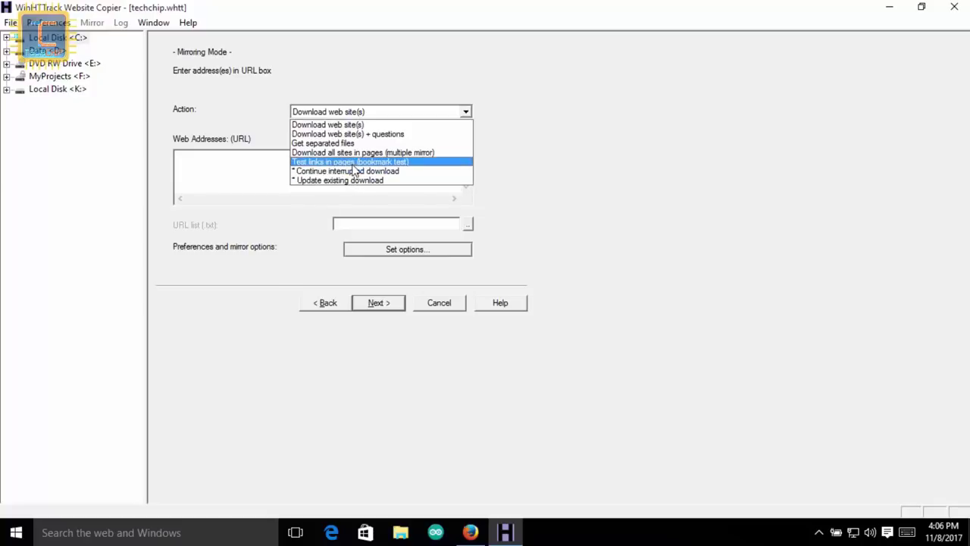
click(341, 125)
Add techchip.net to the web addresses to mirror, leaving the login and password empty.
click(410, 137)
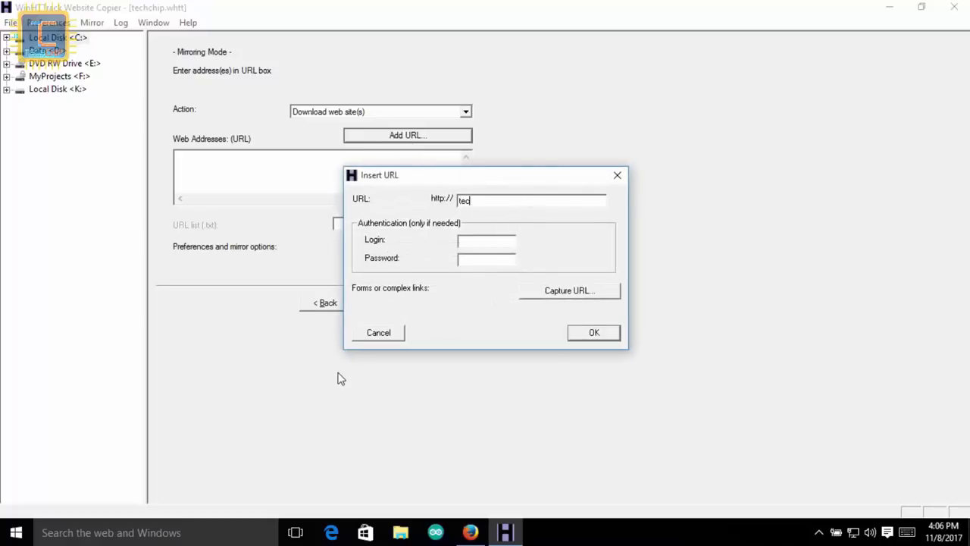
text(techchip.net)
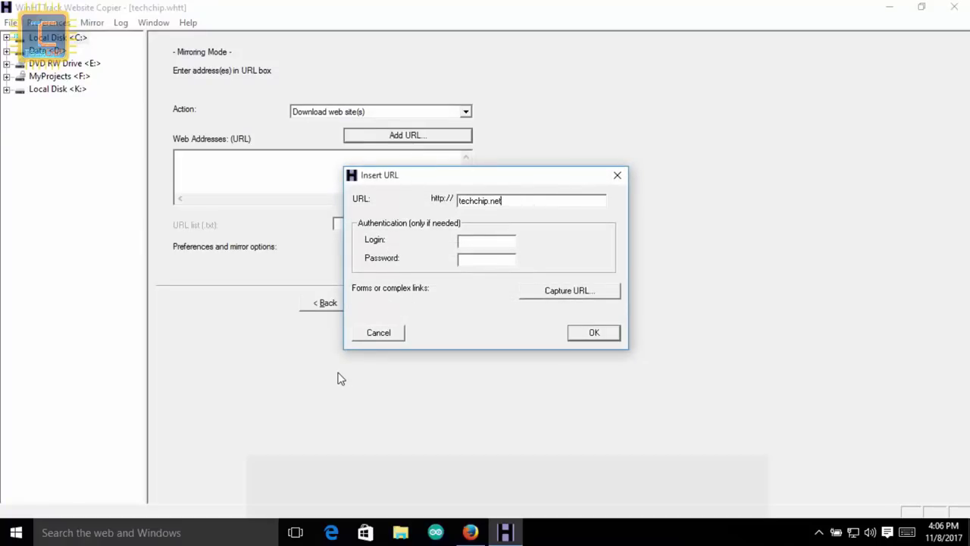
click(476, 262)
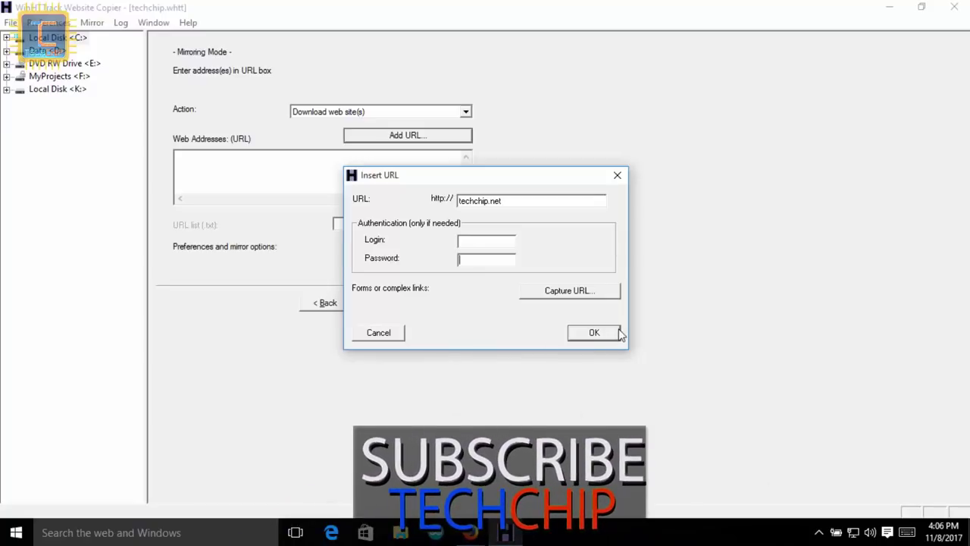
click(594, 333)
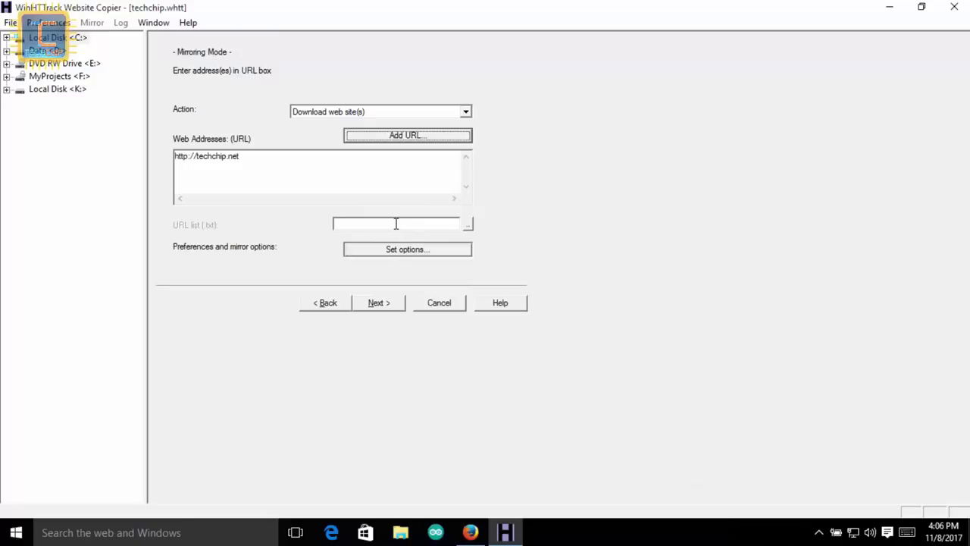
Review the mirror options for scan rules, limits, flow control, links, build, spider, expert settings and logging, keeping the defaults.
click(408, 250)
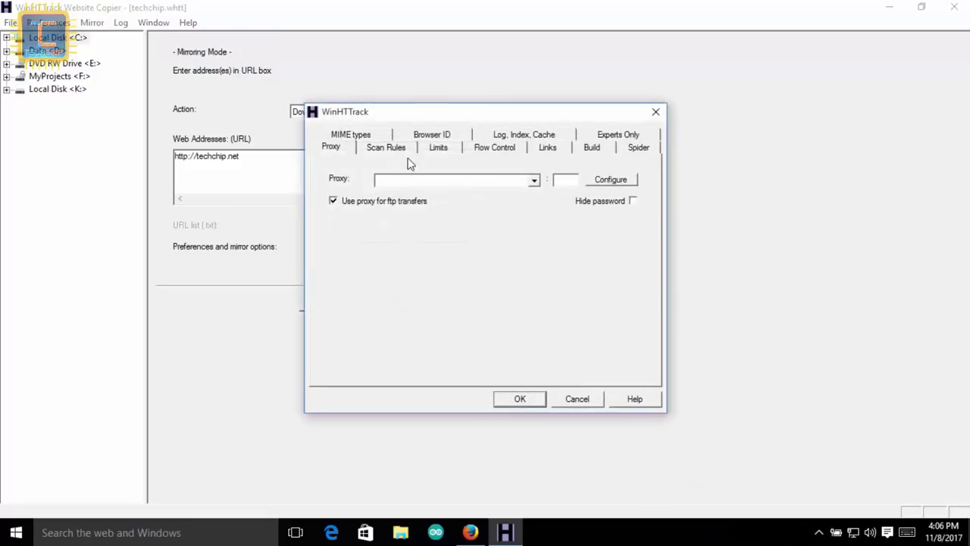
click(404, 151)
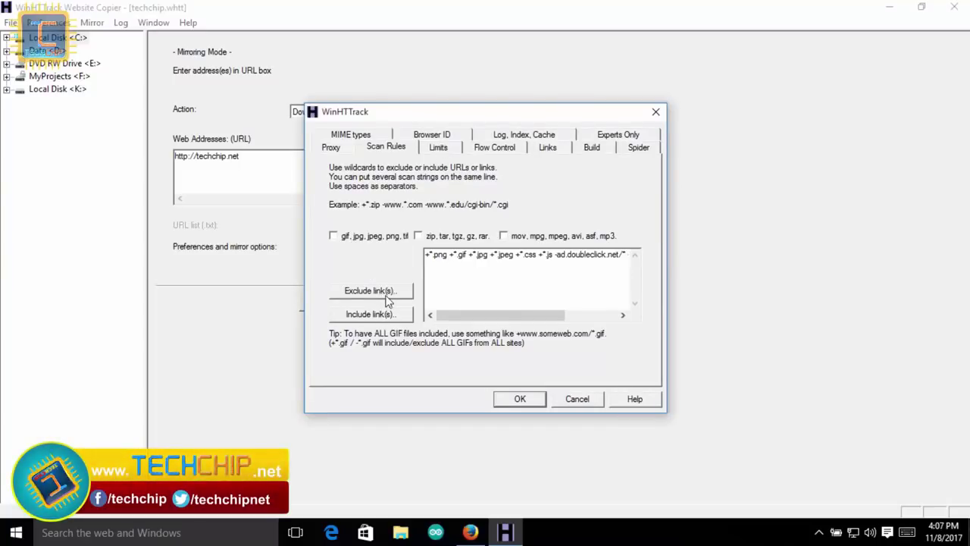
click(440, 149)
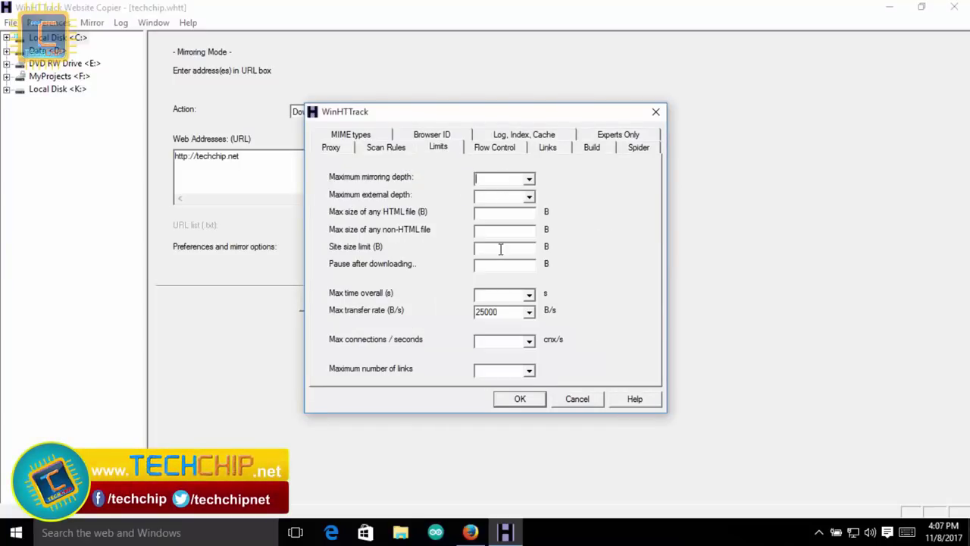
click(508, 151)
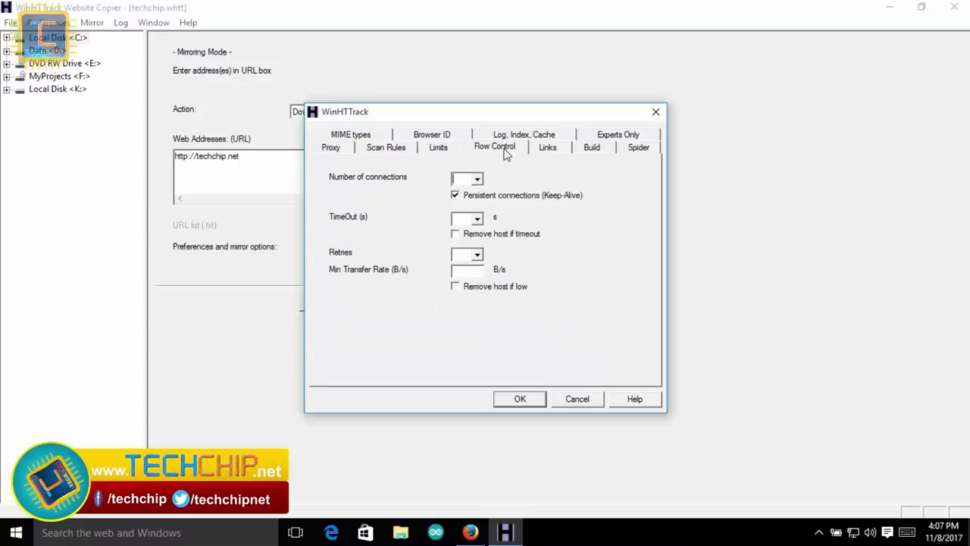
click(554, 151)
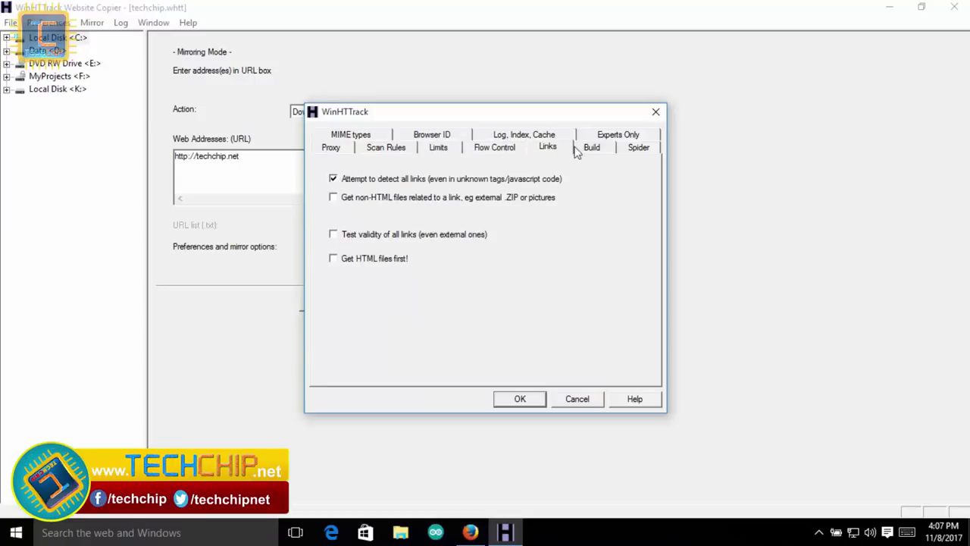
click(594, 150)
click(637, 149)
click(626, 137)
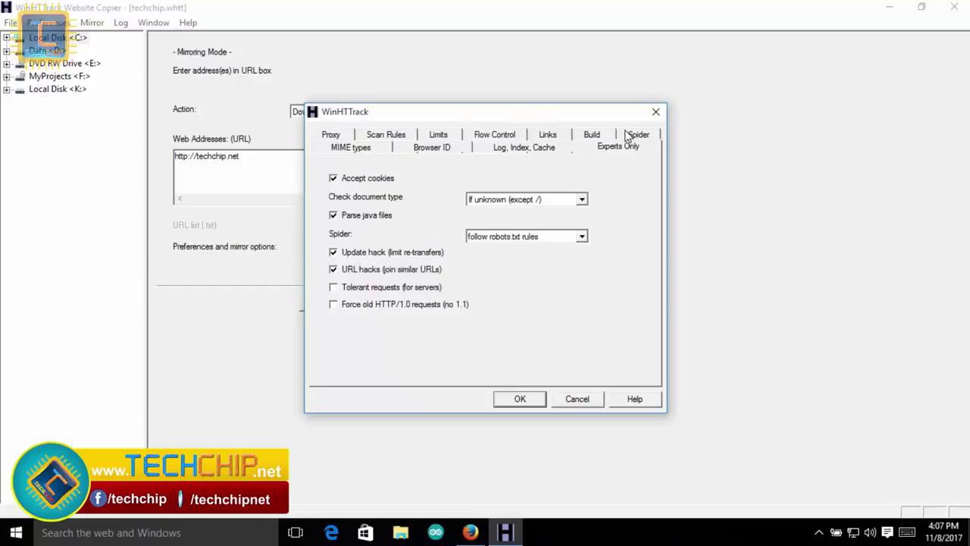
click(557, 145)
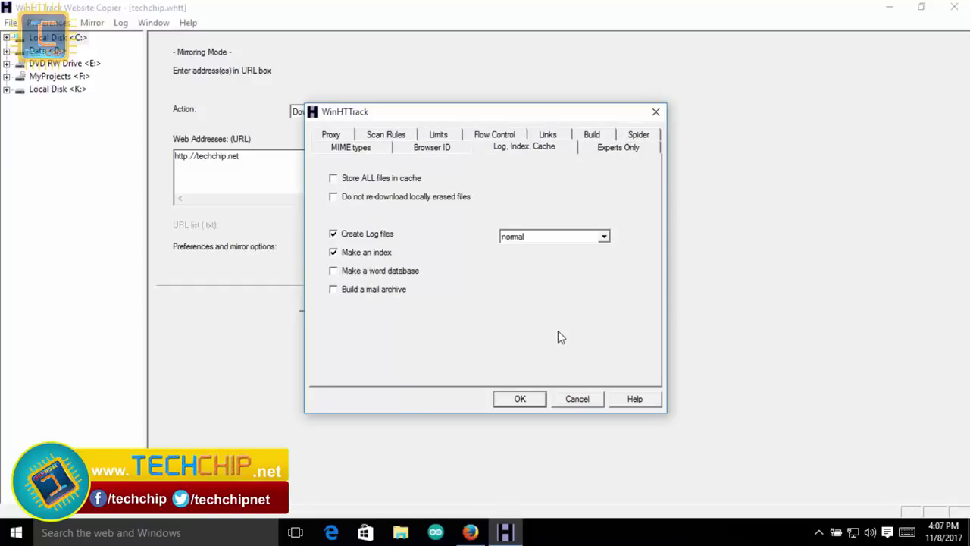
click(535, 400)
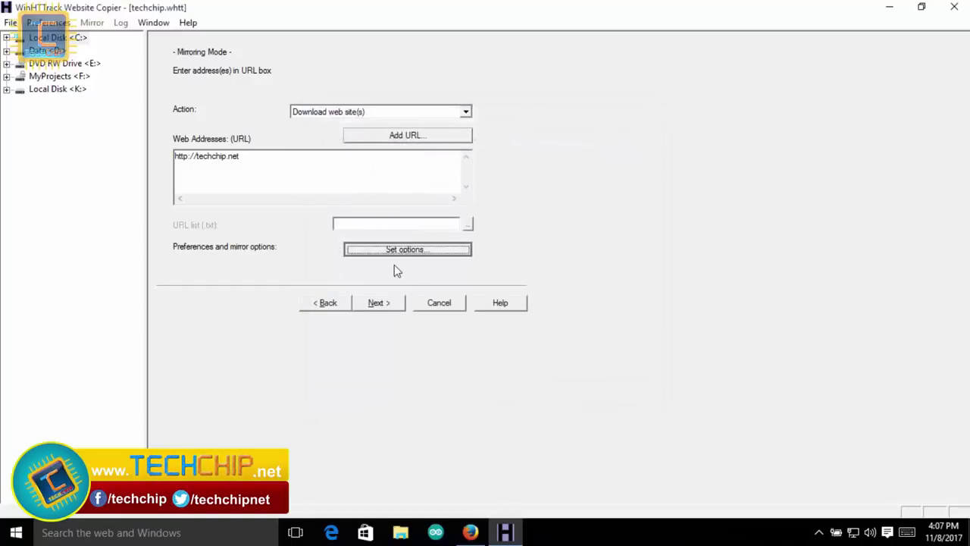
Launch the website mirroring with the default connection parameters.
click(377, 302)
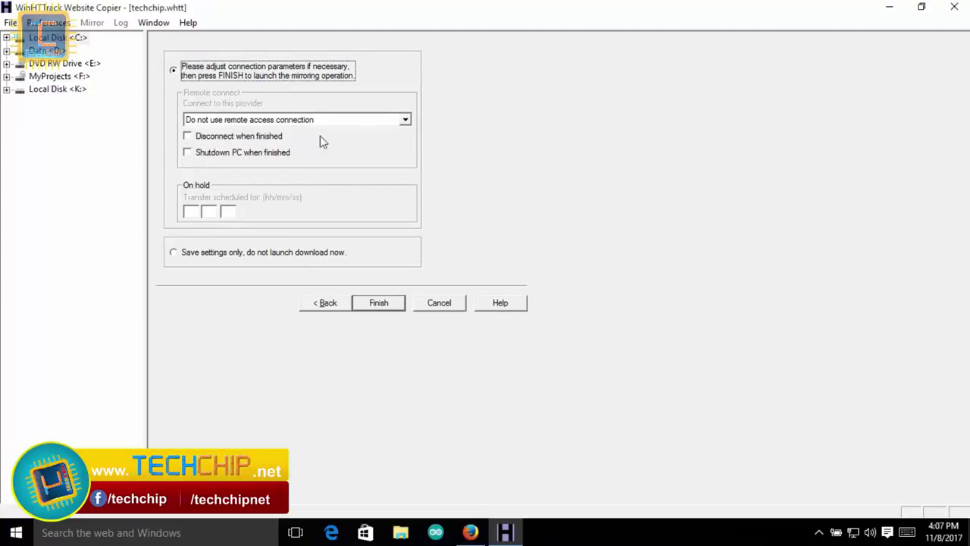
click(378, 306)
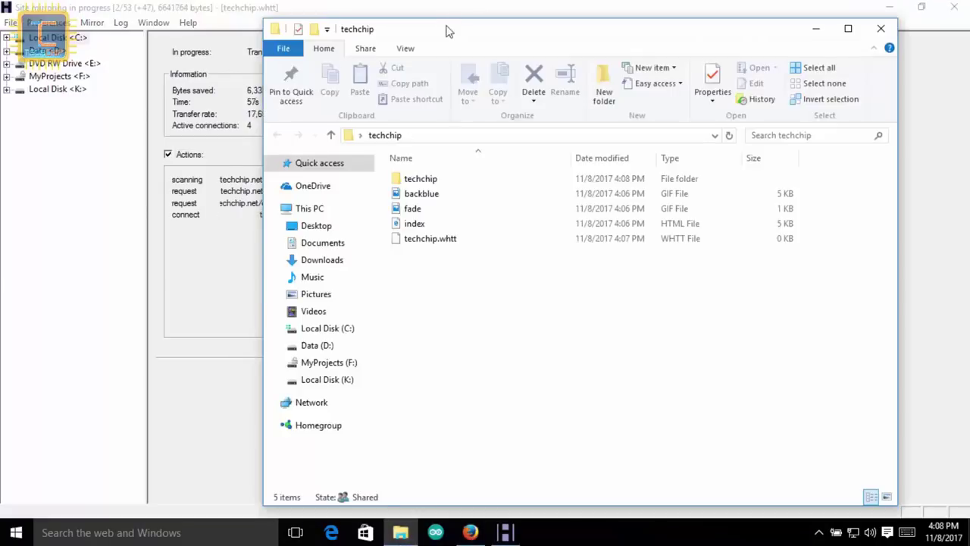
Place the project folder window beside the transfer progress and inspect its inner techchip folder, including the c.amazon-adsystem.com subfolder.
drag(447, 30, 743, 27)
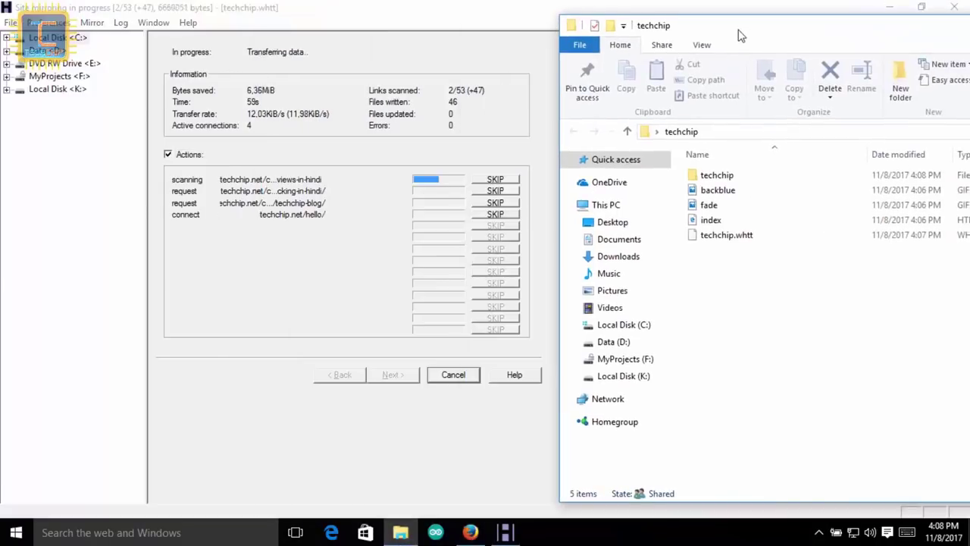
double_click(719, 175)
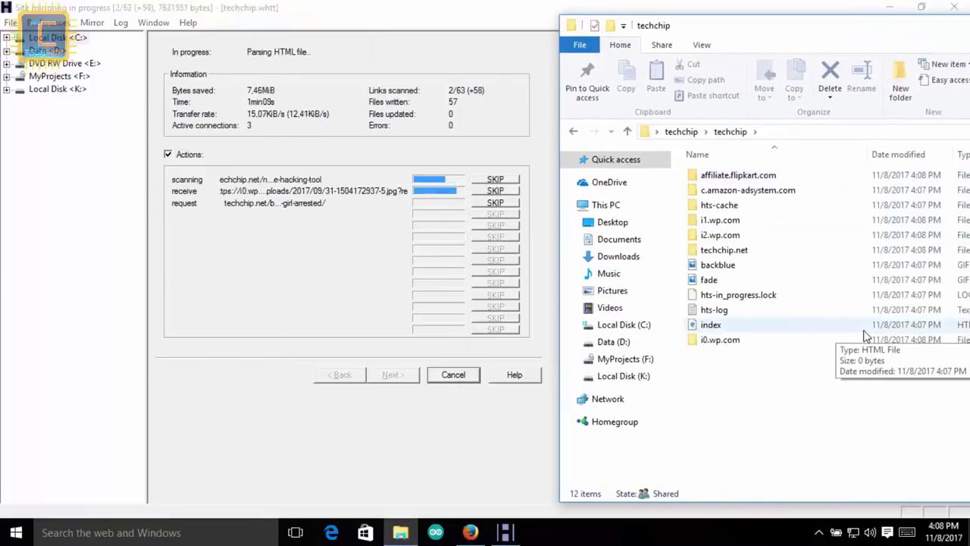
double_click(724, 190)
double_click(718, 176)
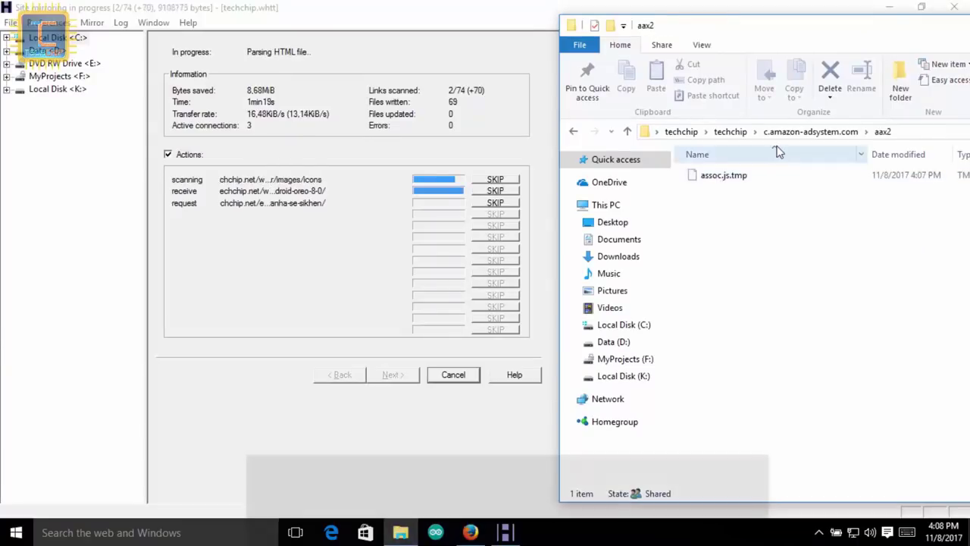
click(729, 131)
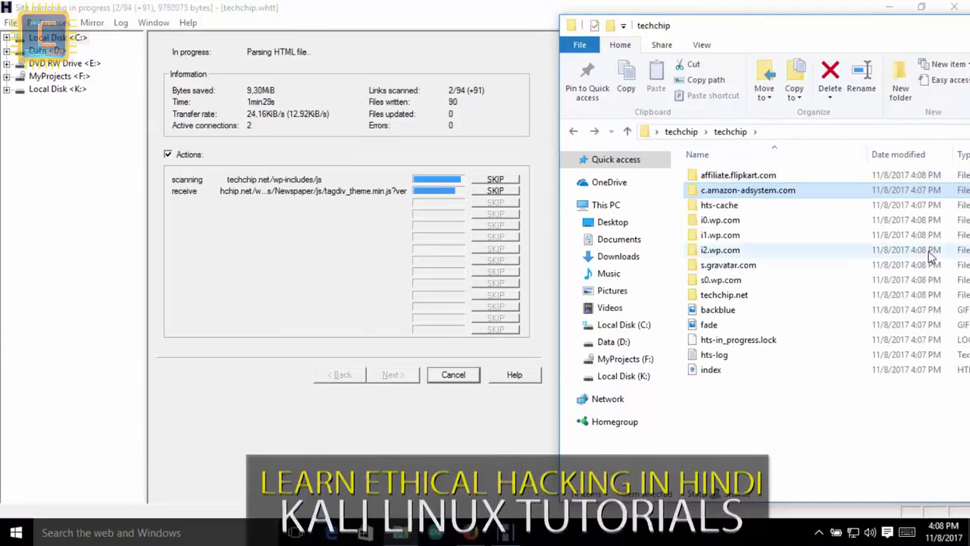
click(845, 412)
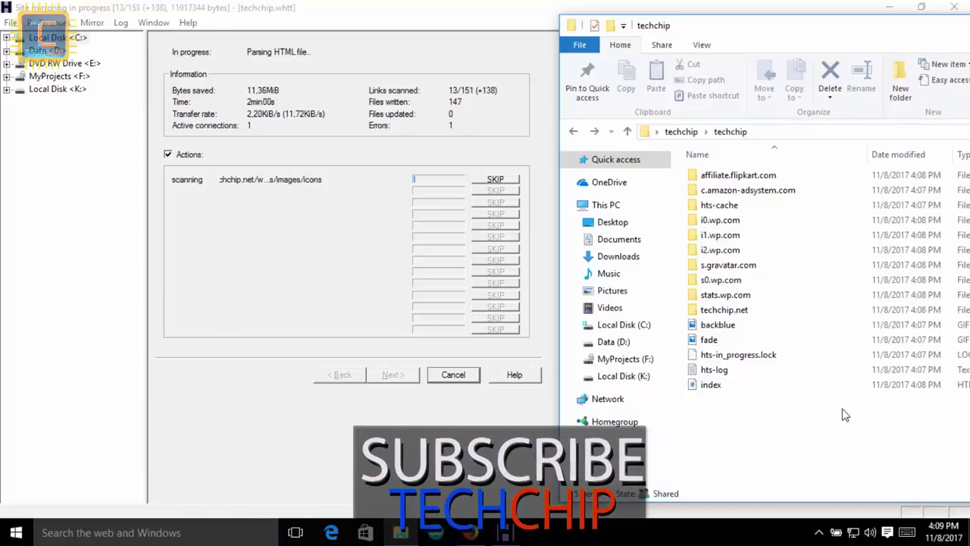
Browse the downloaded techchip.net folder and its products subfolder, then return to the parent techchip folder.
double_click(726, 310)
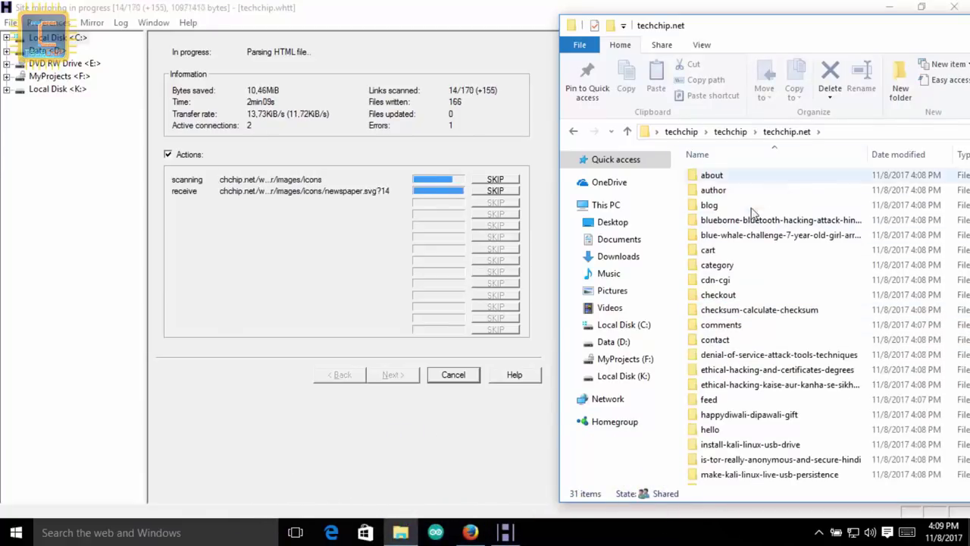
scroll(758, 227, down, 5)
double_click(717, 372)
click(781, 131)
scroll(732, 278, up, 5)
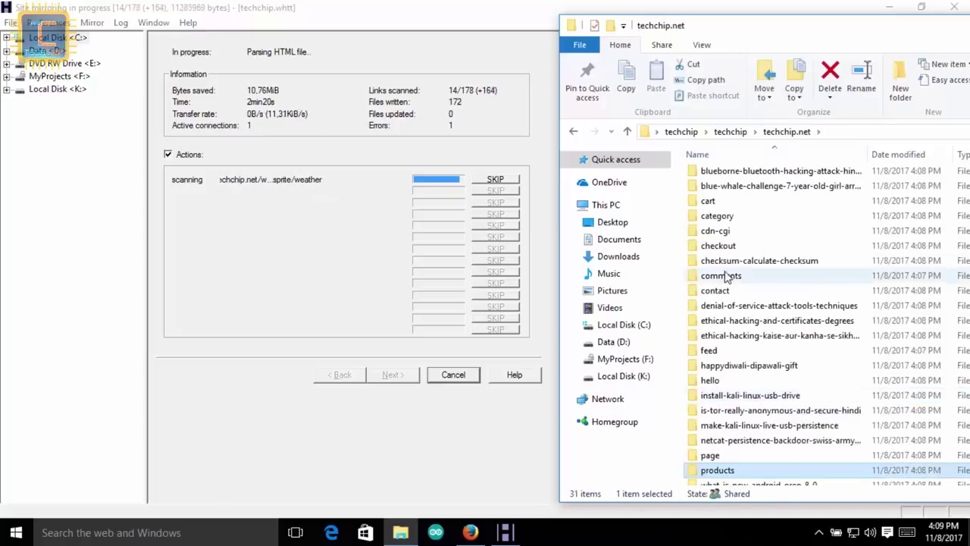
key(alt+Up)
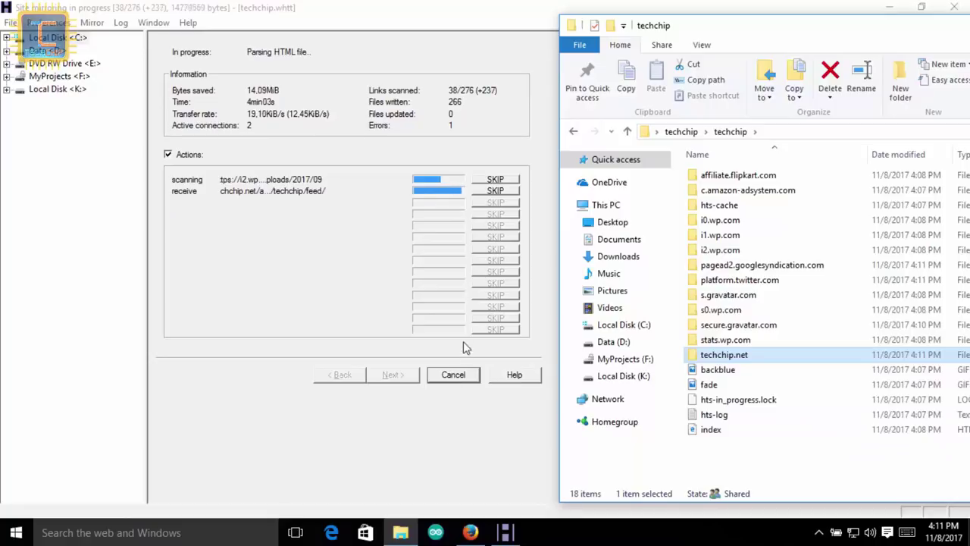
Stop the running site mirroring and confirm the stop.
click(453, 374)
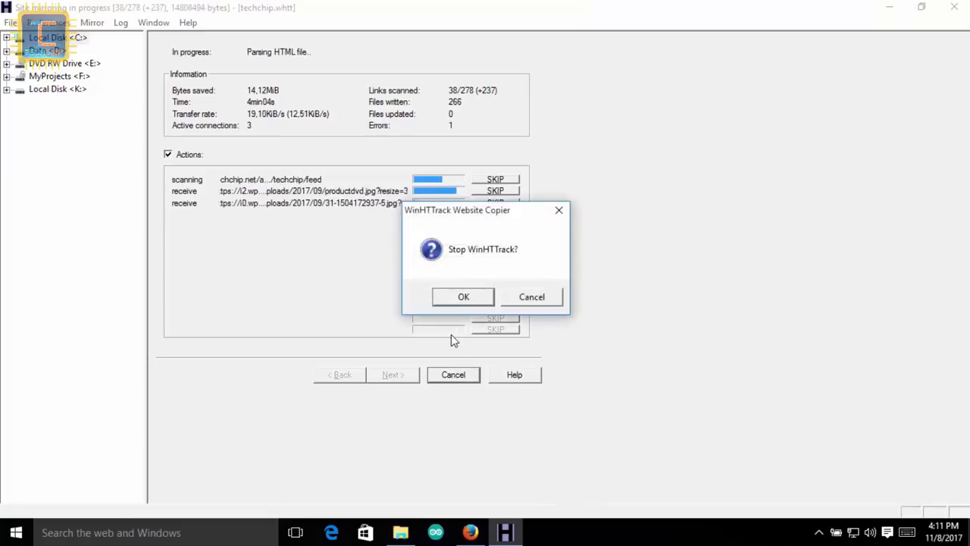
click(461, 297)
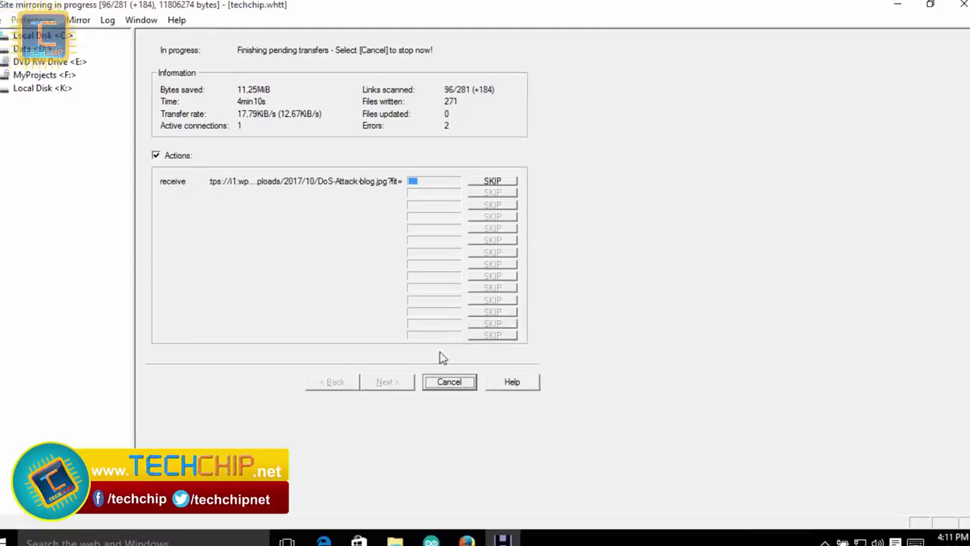
Bring back the project folder window and open the error log of the finished mirroring operation.
key(alt+Tab)
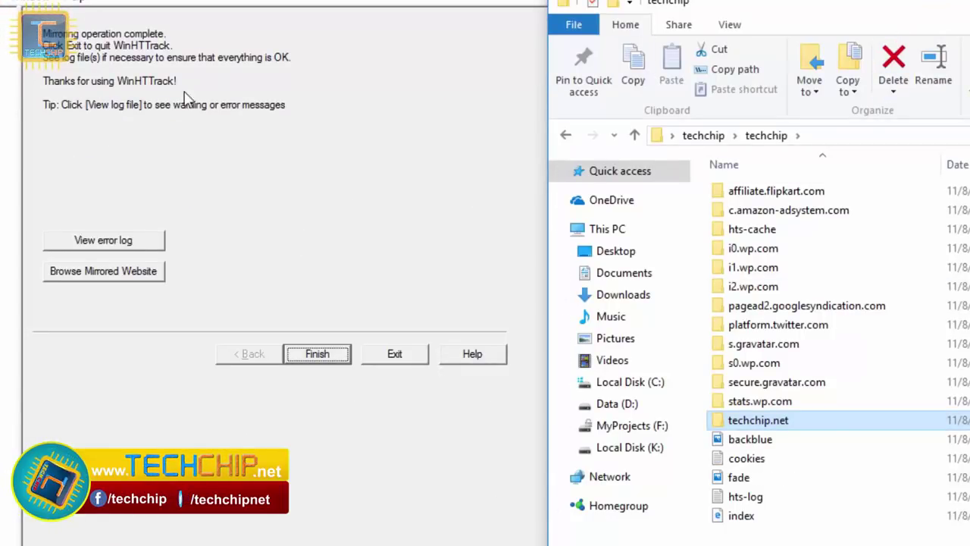
click(103, 240)
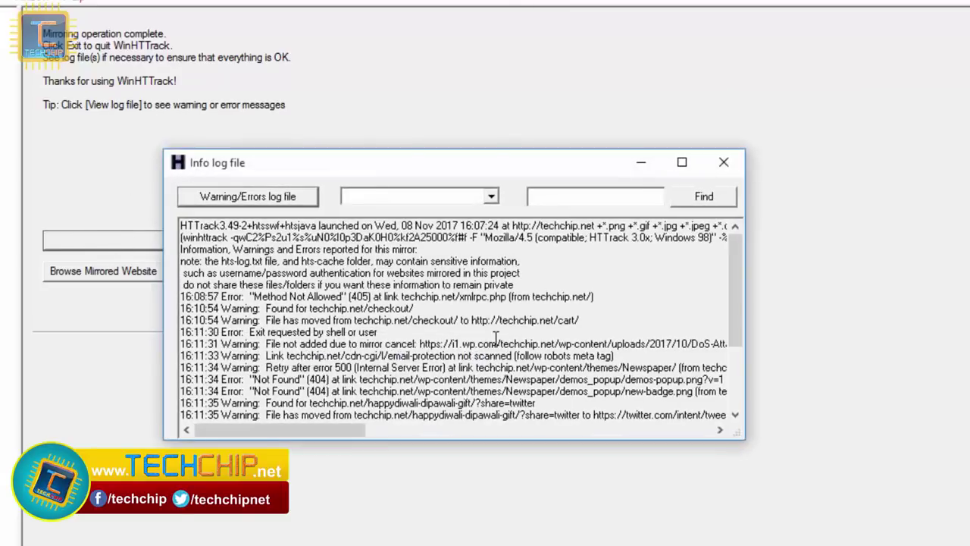
Read the error log through to its end and close it, and move the techchip project folder window into full view.
scroll(739, 326, down, 3)
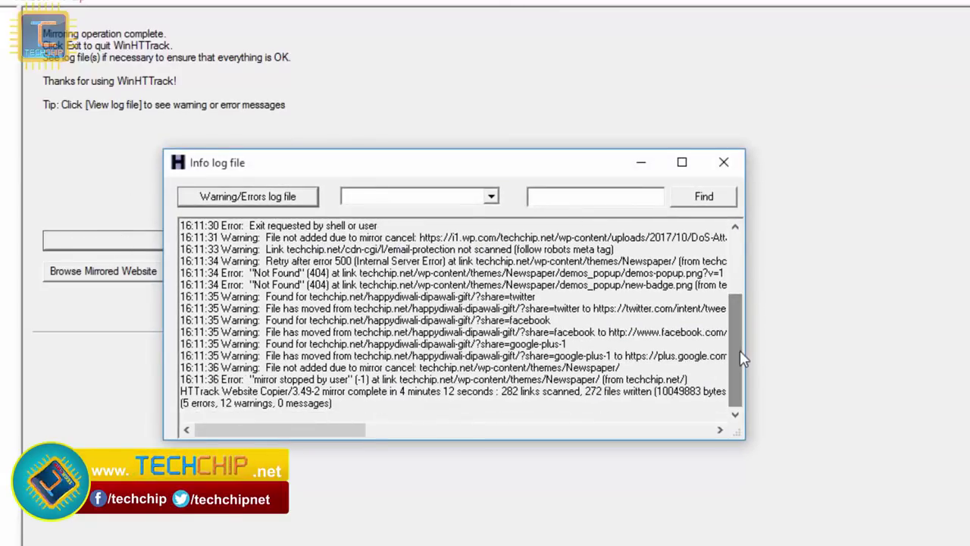
click(724, 162)
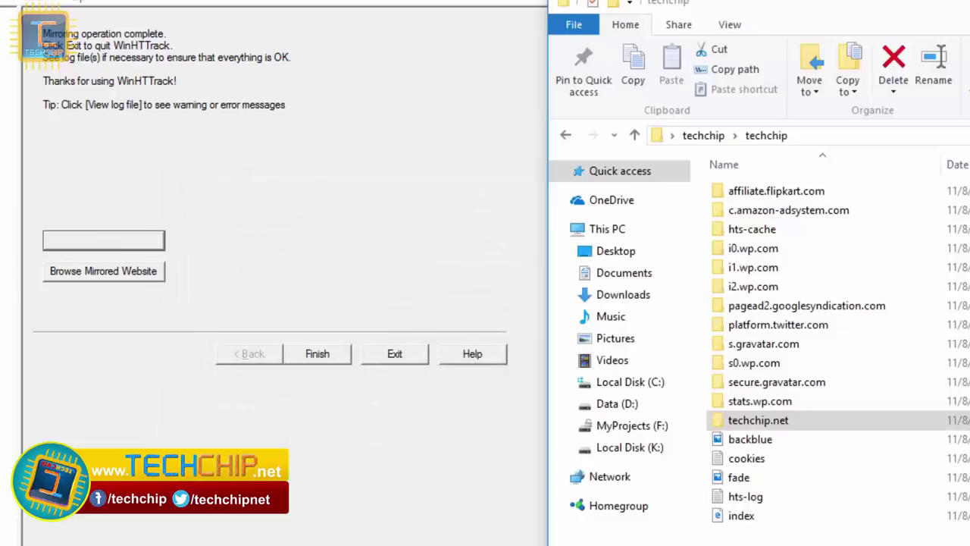
drag(882, 17, 483, 14)
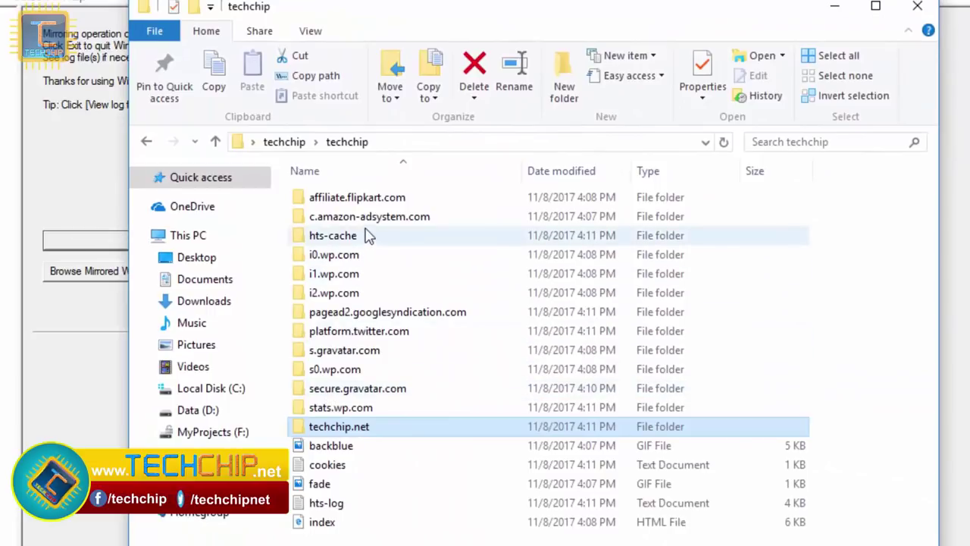
Open the mirrored techchip.net folder and look inside its about and blog subfolders.
double_click(361, 428)
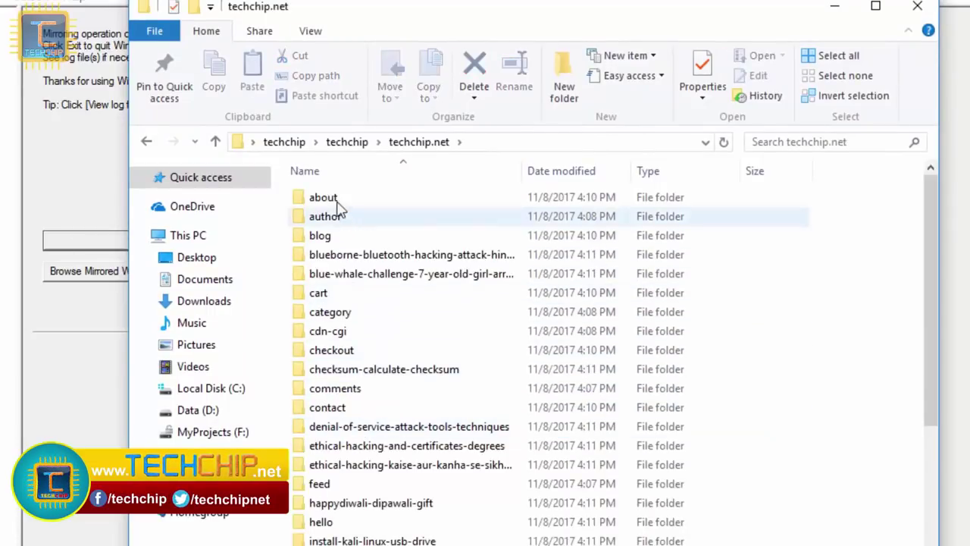
double_click(337, 199)
key(alt+Left)
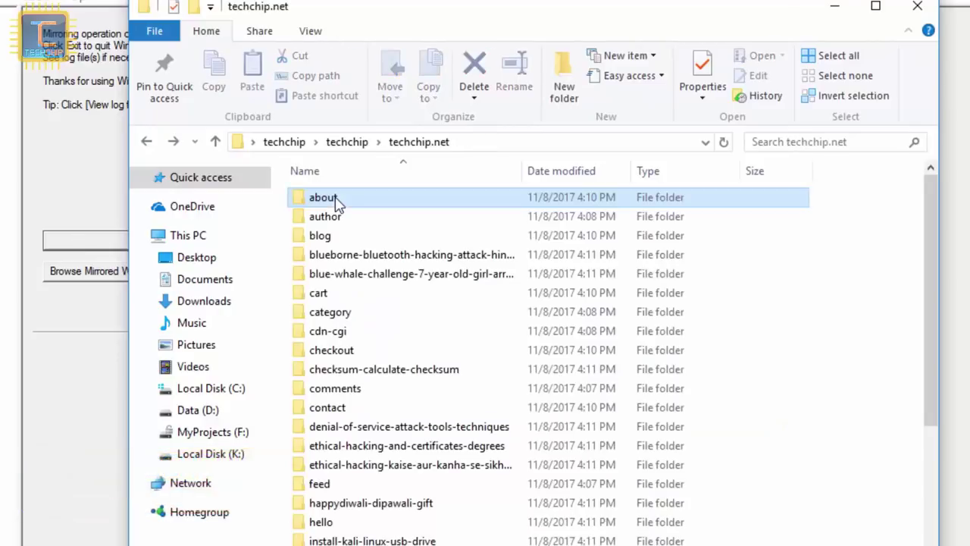
key(Down)
key(Down)
key(Return)
key(alt+Left)
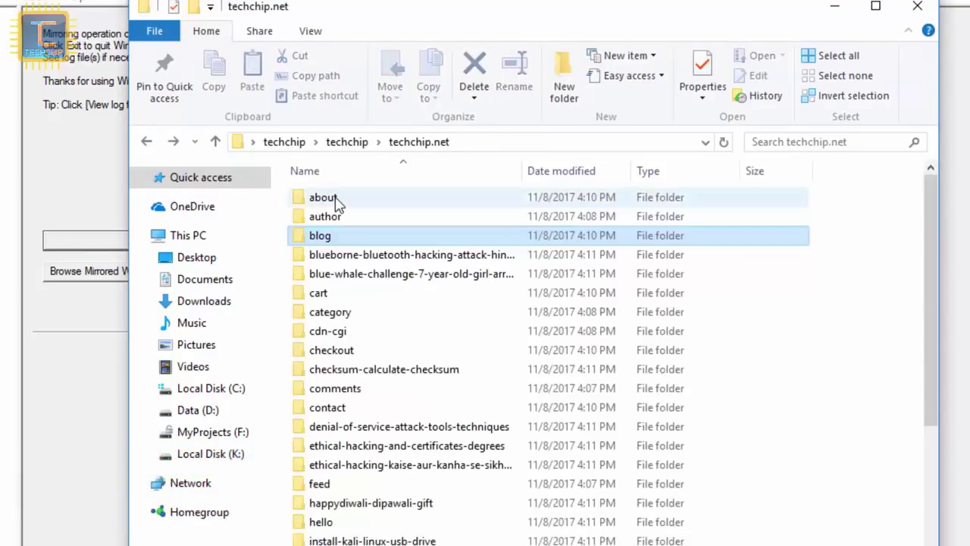
Examine the subfolders of techchip.net one after another, from the entries below blog down past contact and feed.
key(Down)
key(Down)
key(Down)
key(Down)
key(Down)
key(Down)
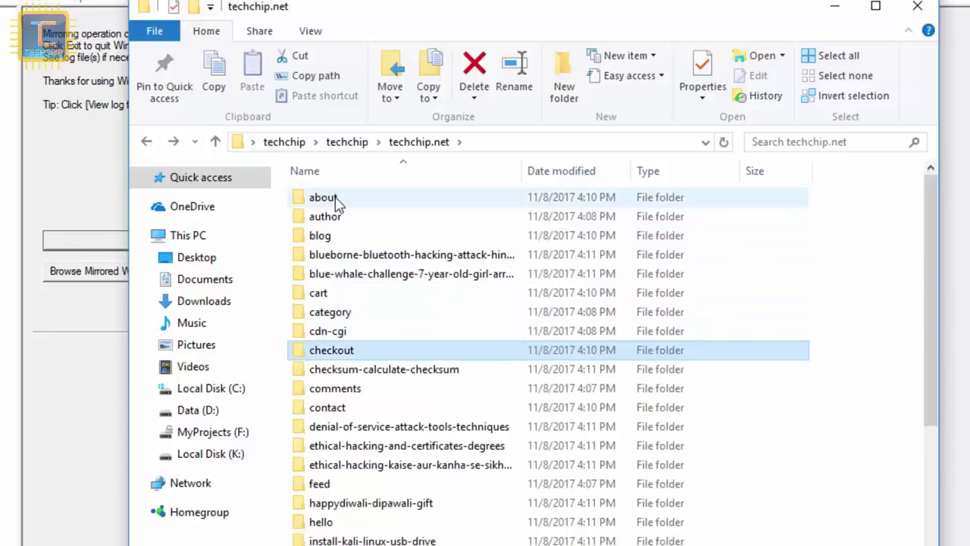
key(Up)
key(Down)
key(Down)
key(Down)
key(Down)
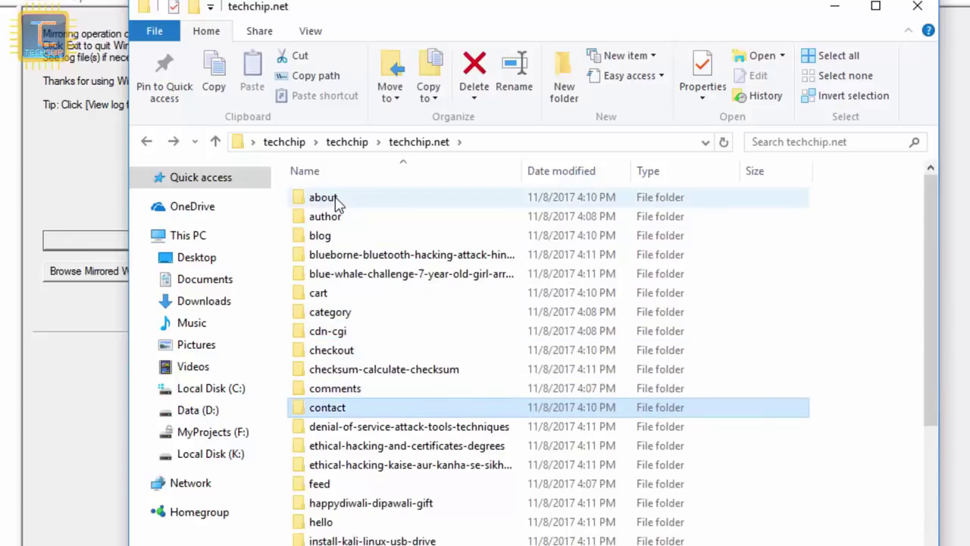
key(Down)
key(Down)
key(Down)
key(Down)
key(Down)
key(Down)
key(Down)
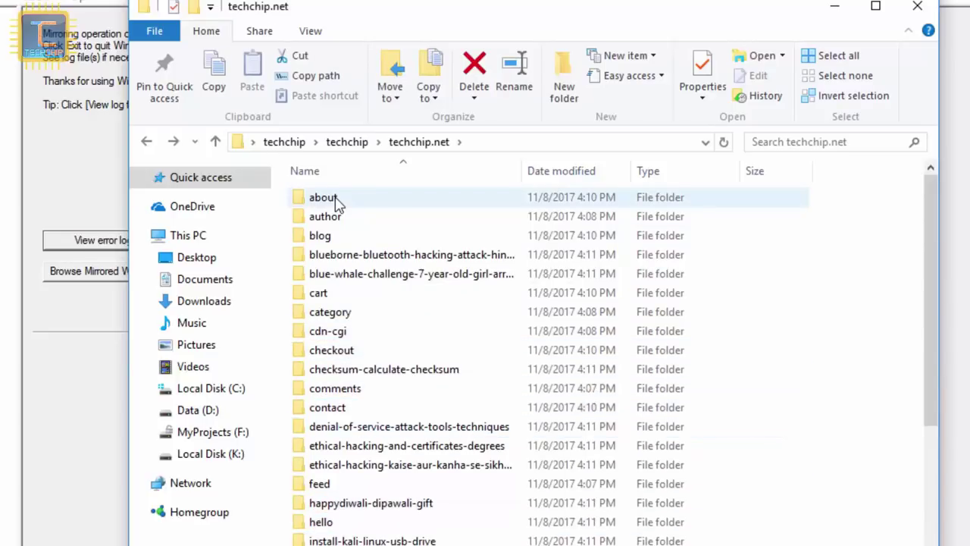
key(Up)
key(Up)
key(Up)
key(Up)
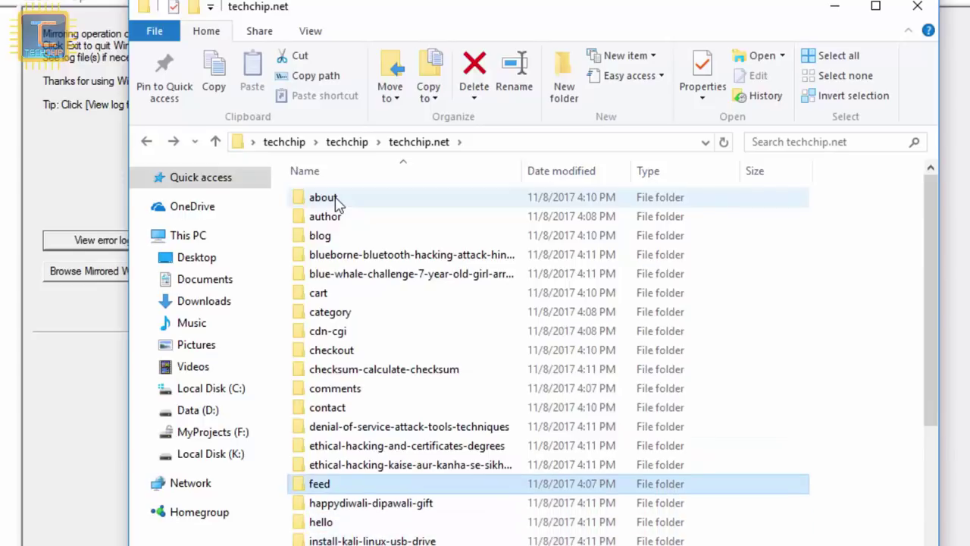
Inspect the files inside the happydiwali-dipawali-gift folder and return to the techchip.net folder.
key(Down)
key(Return)
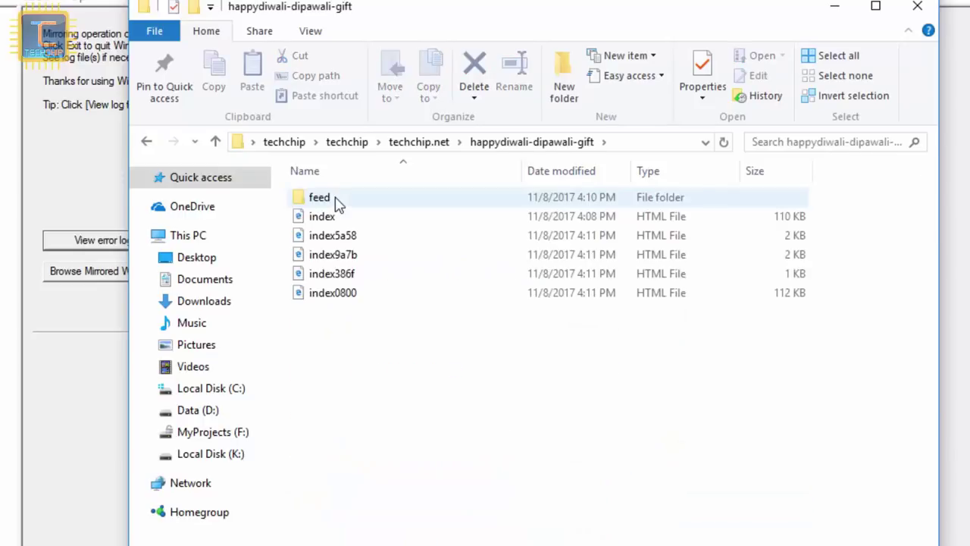
key(BackSpace)
Find the wp-content folder further down in techchip.net and open it.
scroll(337, 205, down, 3)
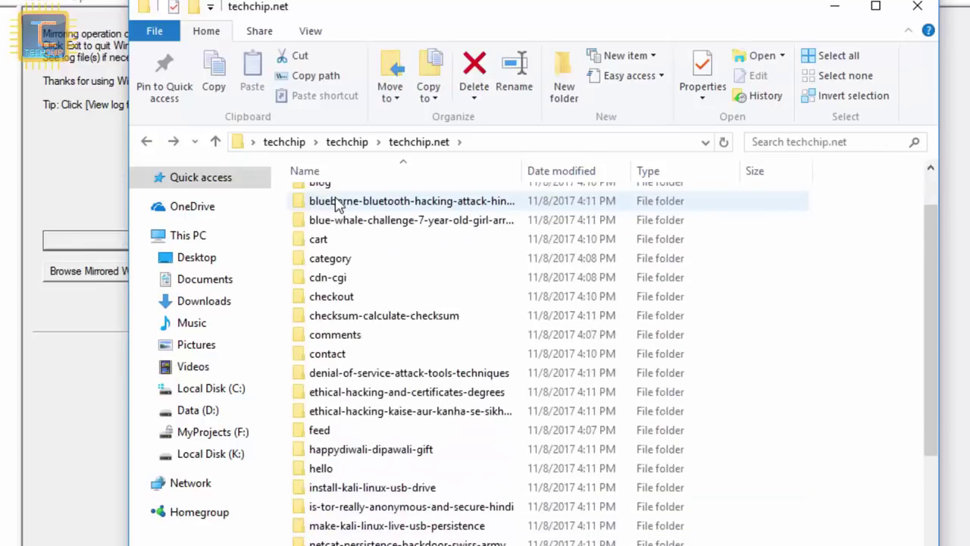
scroll(337, 204, down, 2)
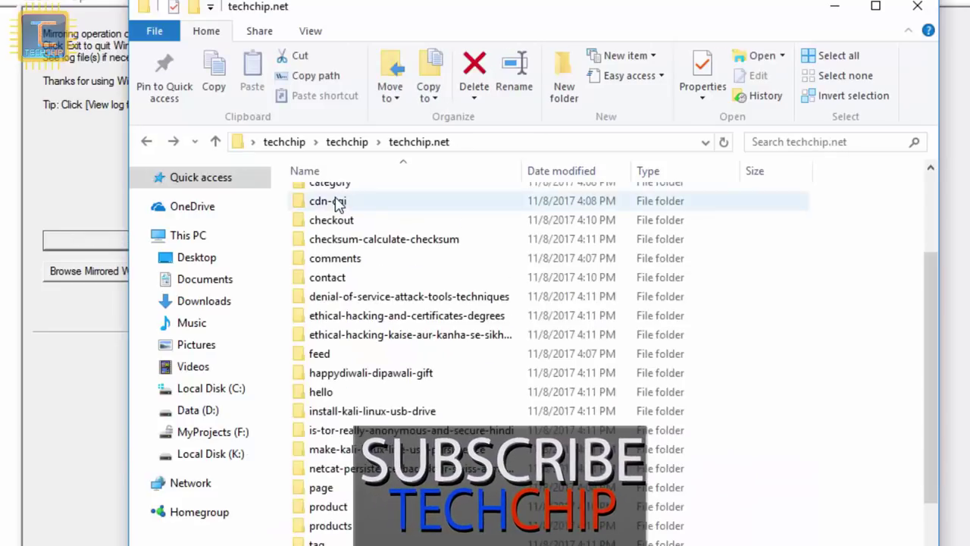
scroll(339, 204, down, 1)
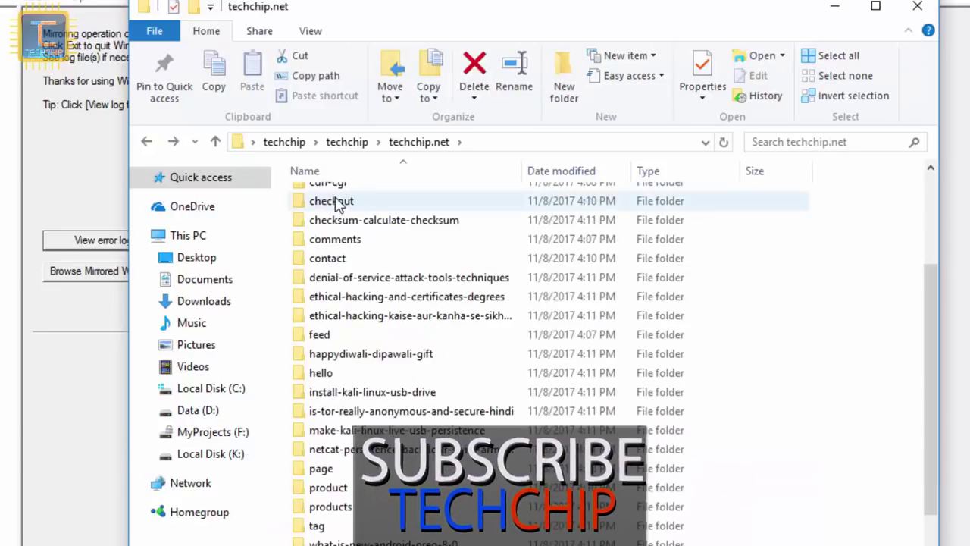
scroll(339, 205, down, 1)
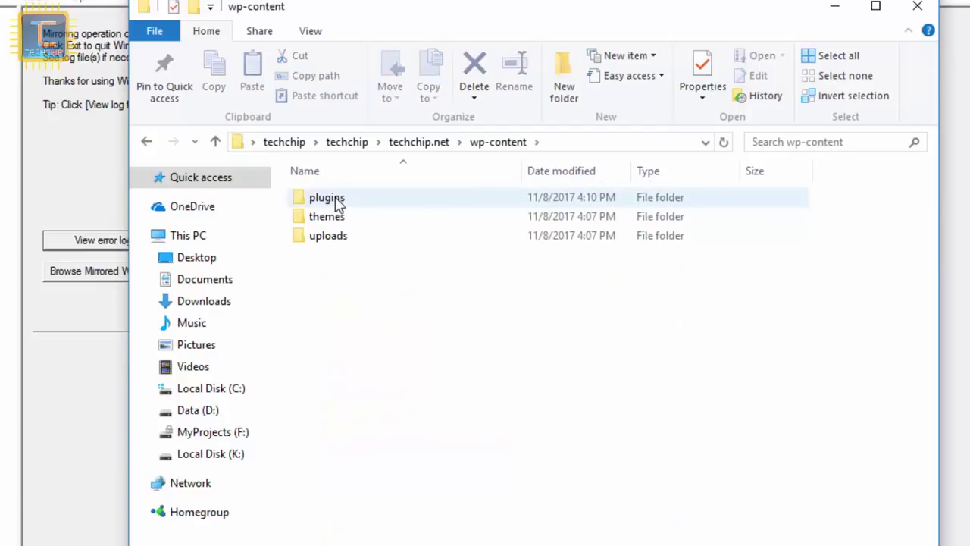
Open the 10 folder under uploads and 2017 in wp-content to inspect its downloaded image.
key(t)
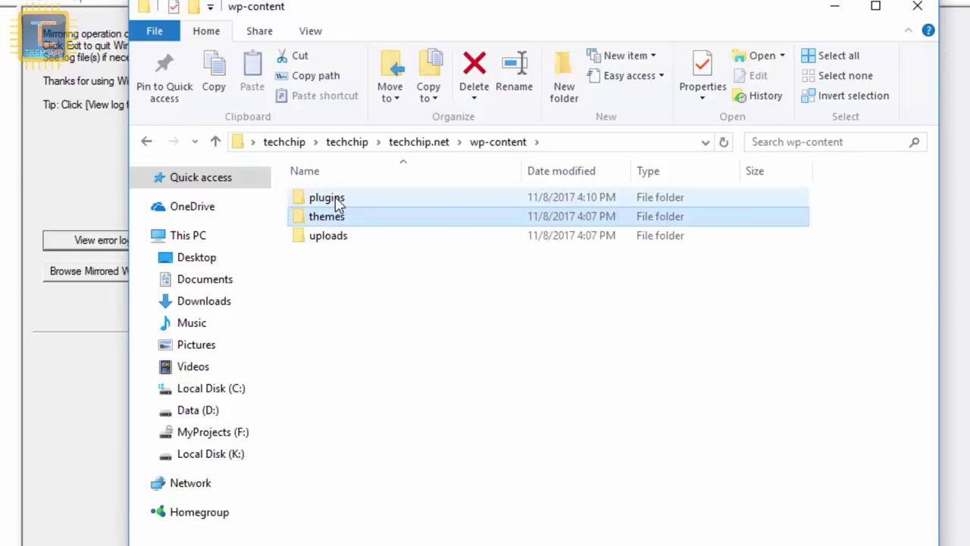
key(Down)
key(Return)
click(336, 198)
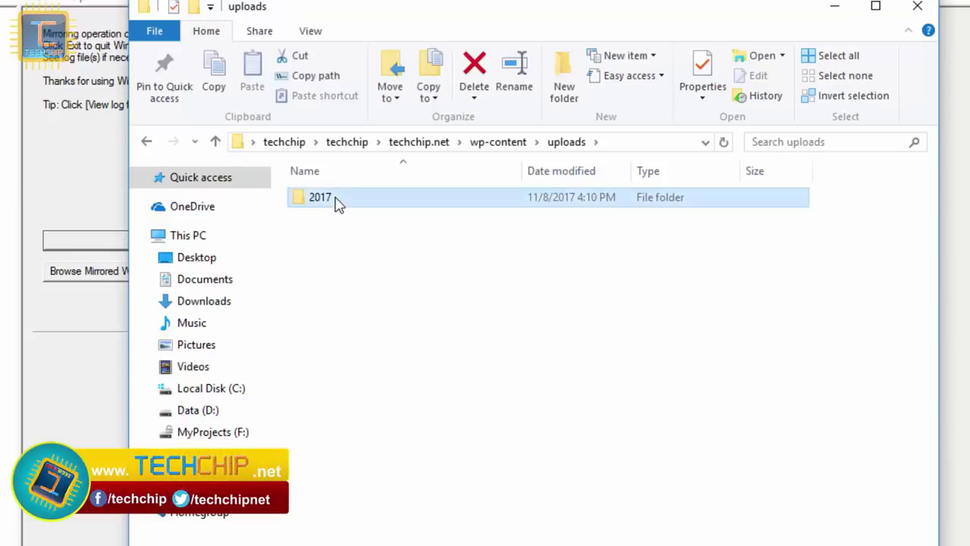
key(Return)
key(Down)
key(Return)
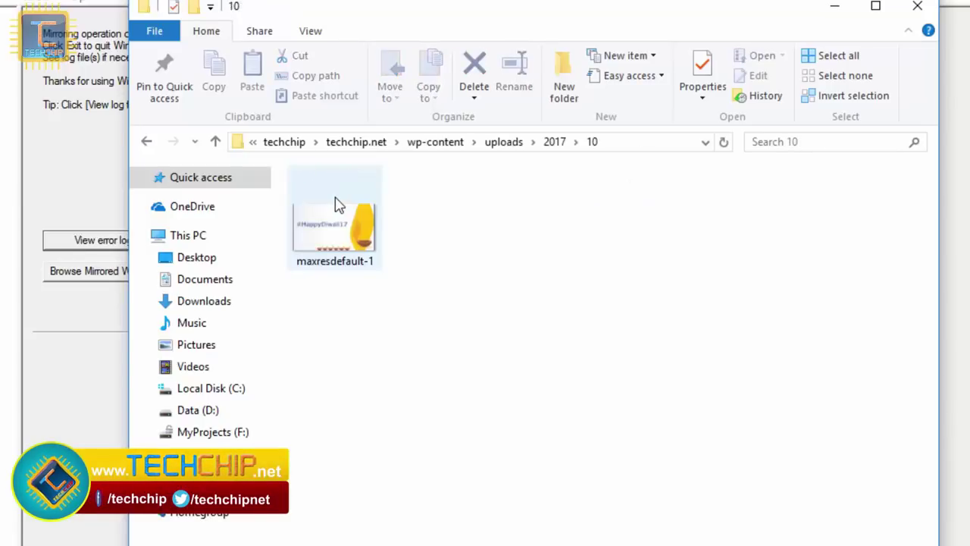
Check the 08 folder under uploads and 2017, and go back up to the wp-content folder.
key(BackSpace)
key(Up)
key(Return)
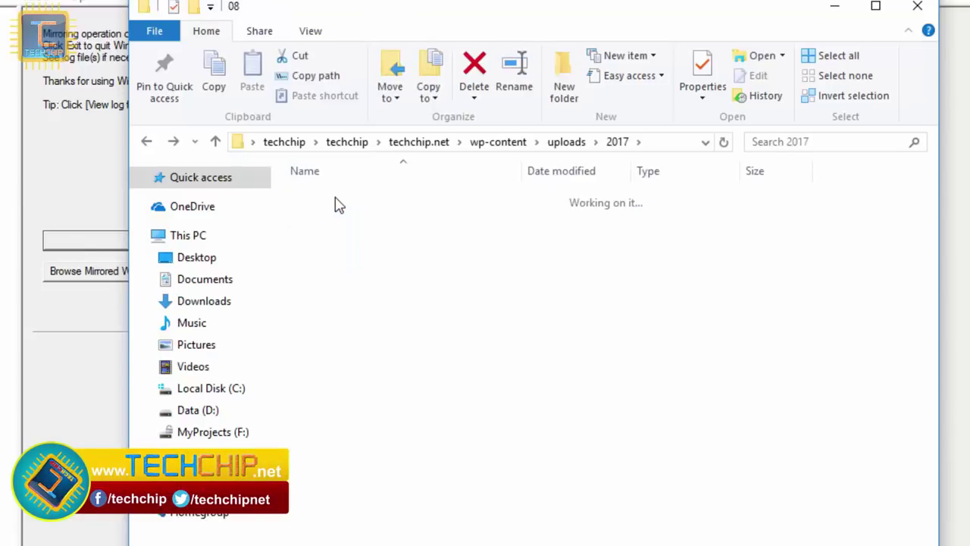
key(BackSpace)
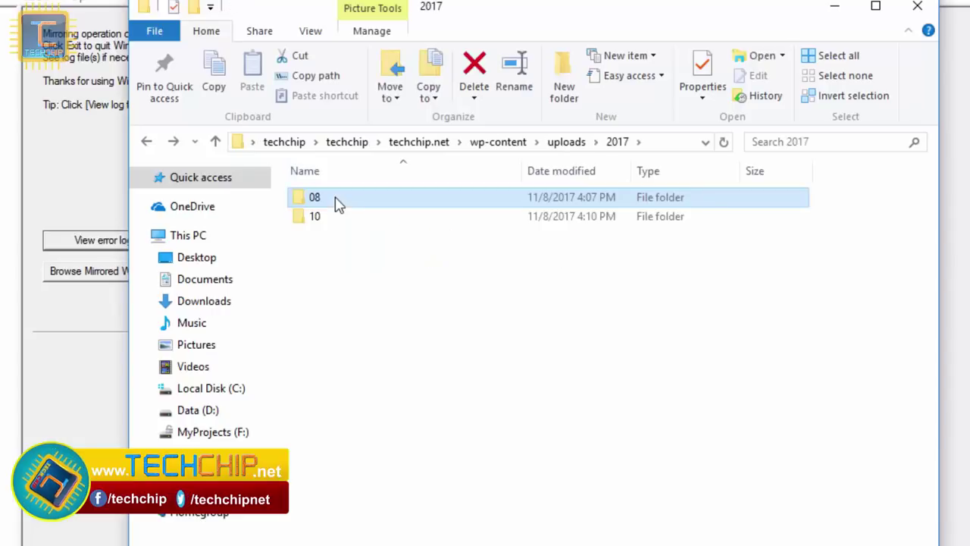
key(BackSpace)
key(BackSpace)
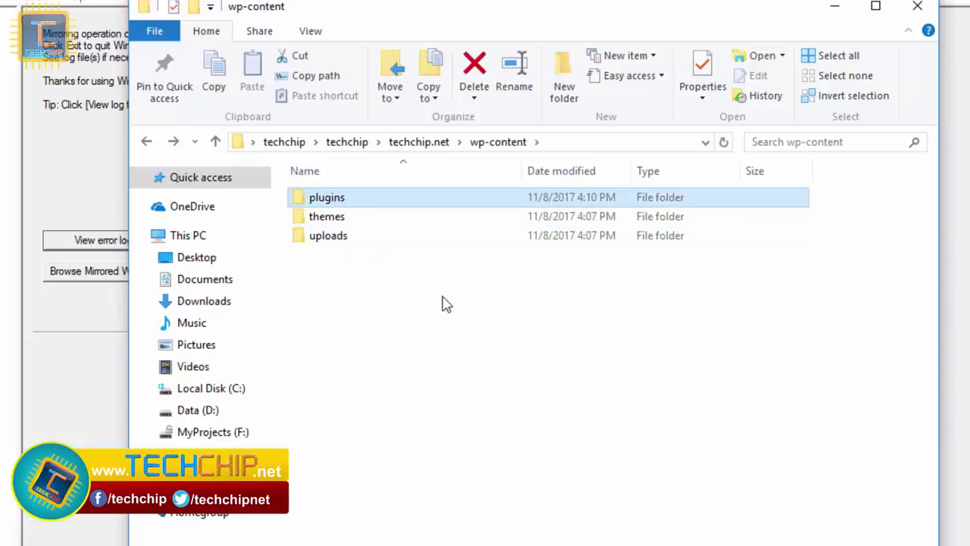
Open the plugins folder in wp-content and examine the site's installed plugins, from email-subscribers to youtube-channel.
key(Return)
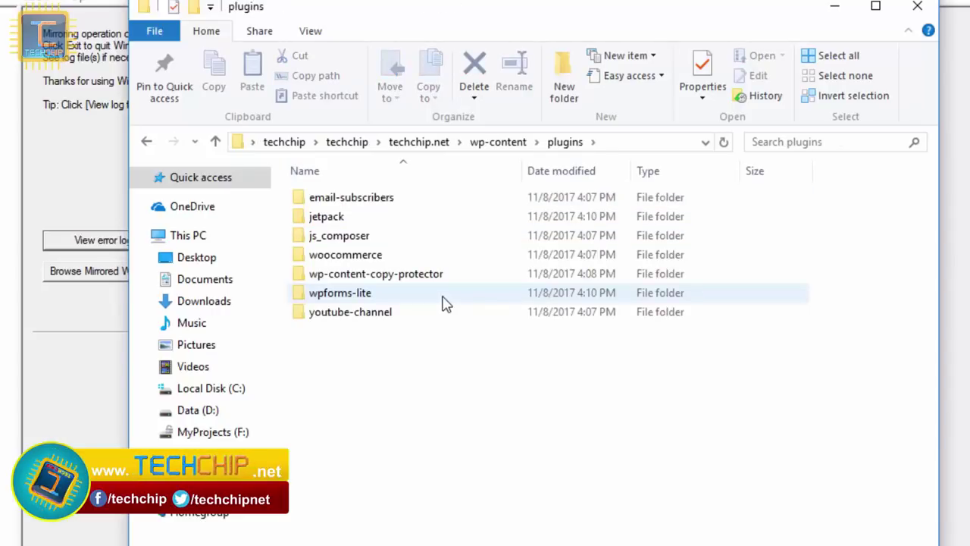
key(Down)
key(Up)
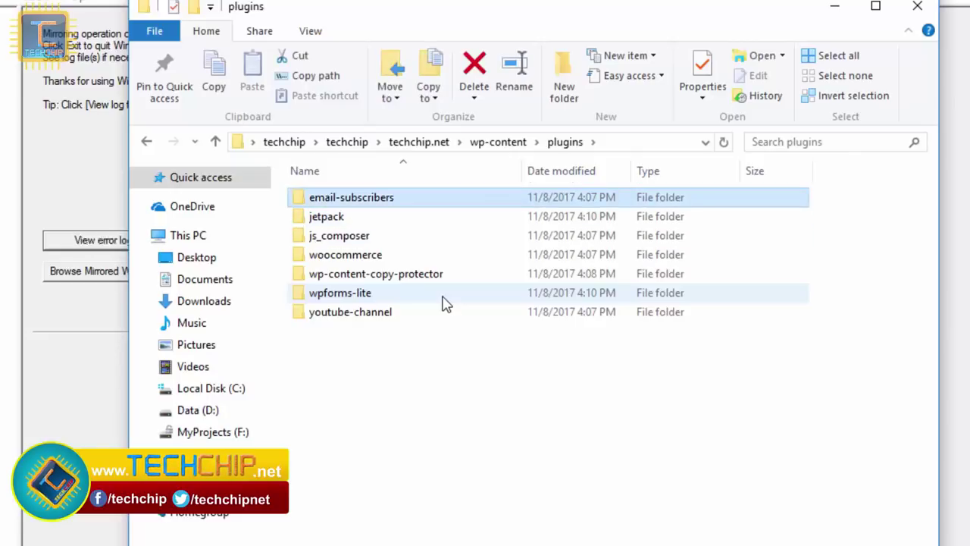
key(Down)
key(Down)
key(Down)
key(Down)
key(Down)
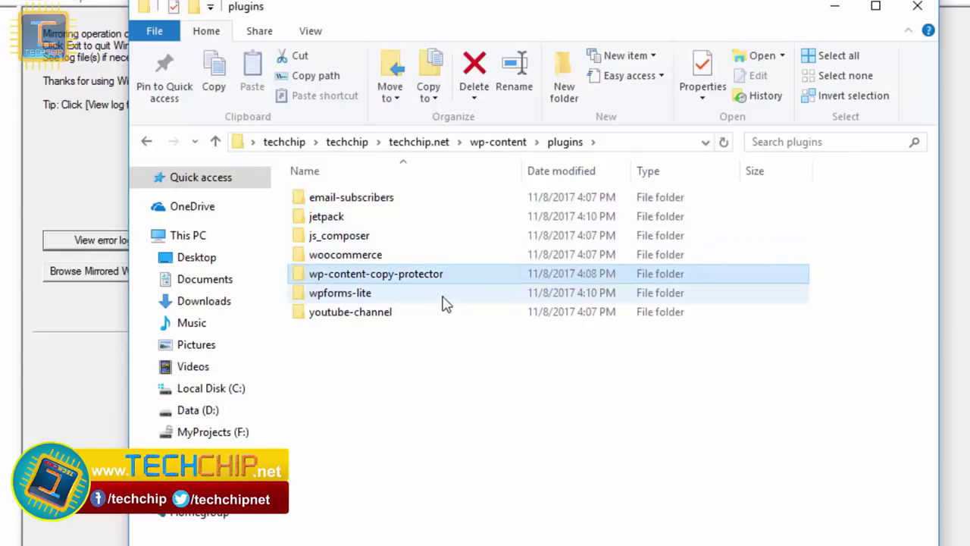
key(Down)
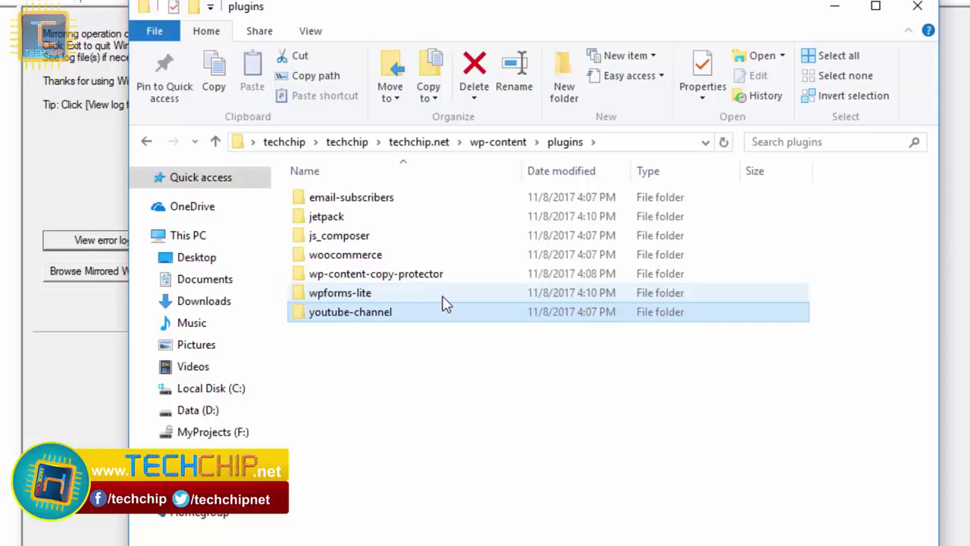
key(Up)
key(Up)
key(Up)
key(Up)
key(Up)
key(Down)
key(Down)
key(Down)
key(Down)
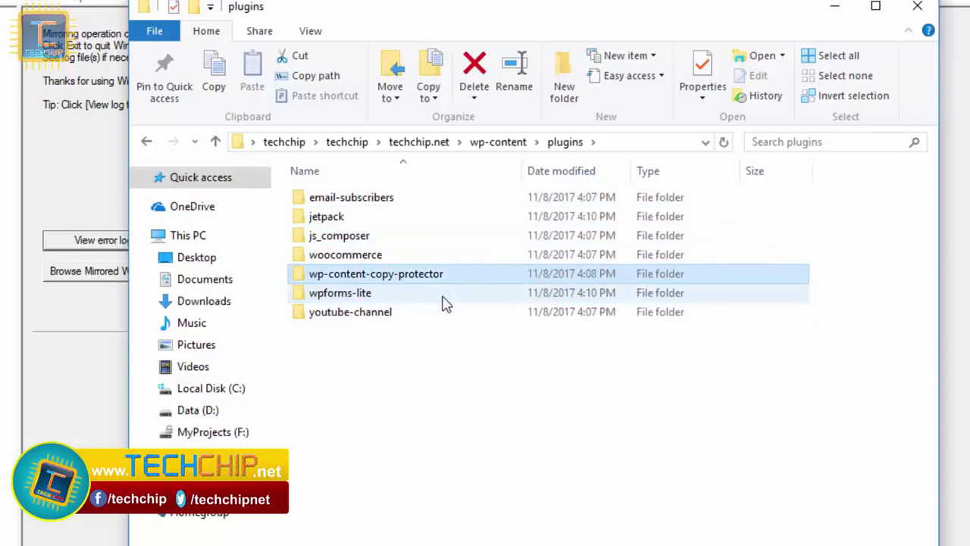
key(Down)
key(Up)
key(Up)
key(Up)
key(Up)
key(Up)
key(Down)
key(Down)
key(Down)
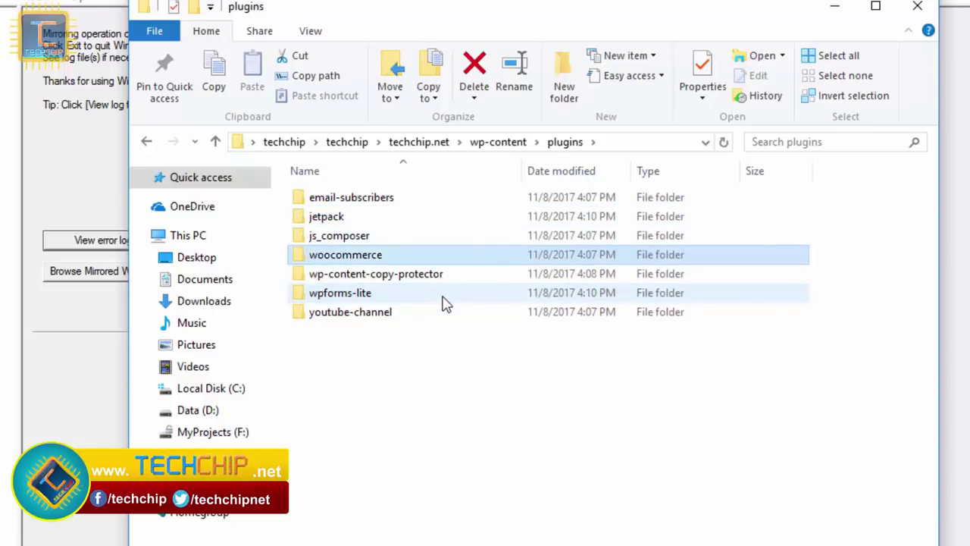
key(Down)
key(Down)
key(Down)
key(Up)
key(Up)
key(Up)
key(Up)
key(Up)
key(Up)
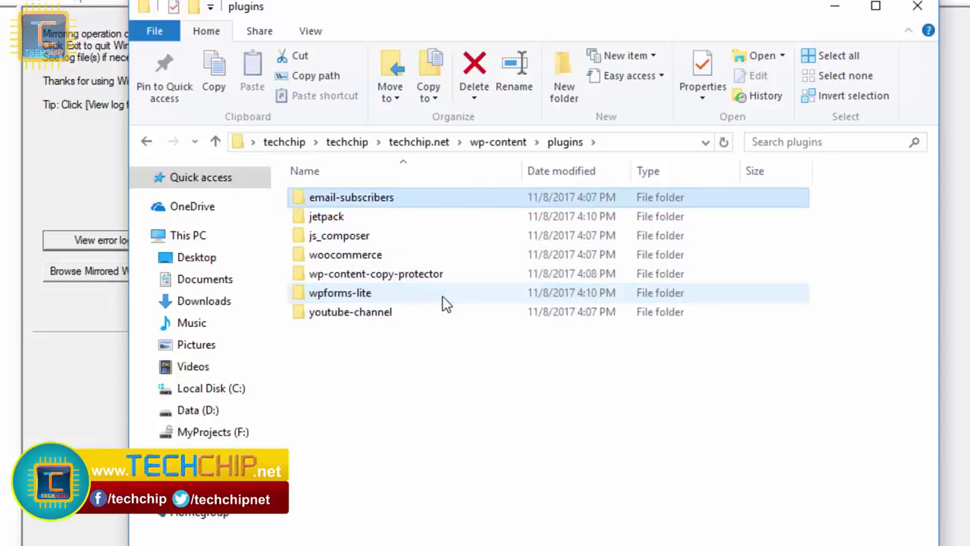
key(Down)
key(Down)
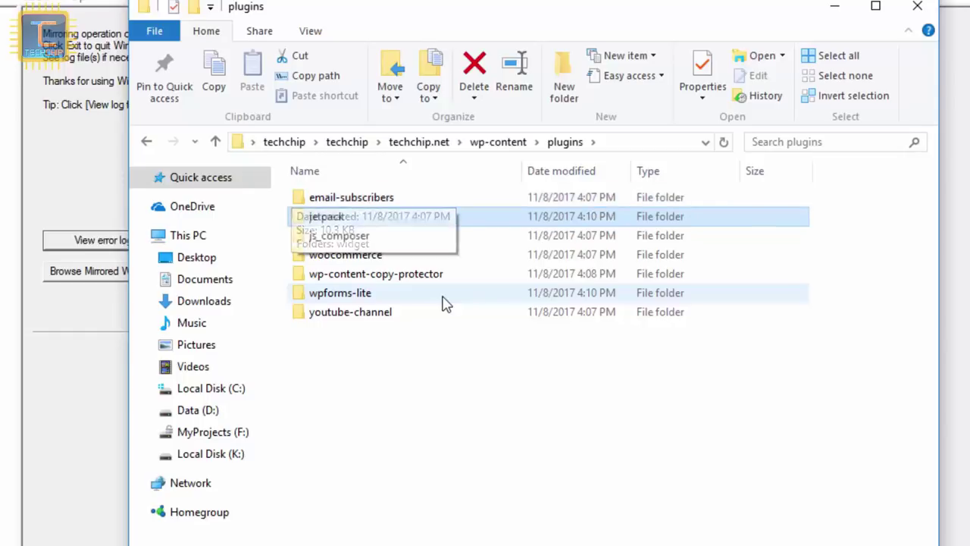
key(Down)
key(Down)
key(Down)
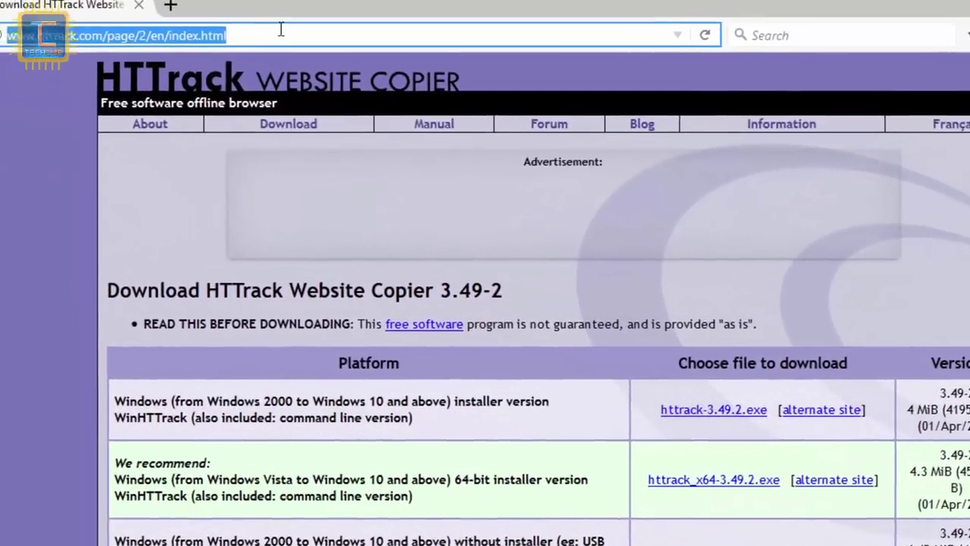
Switch to the web browser, search google.co.in for "woocommerce vulnerabilities", and highlight the title of the first result.
text(google.co.in/?gfe_rd=cr&dcr=0&ei=z98CWrOwC6vv8wfy6b7QDQ)
key(Return)
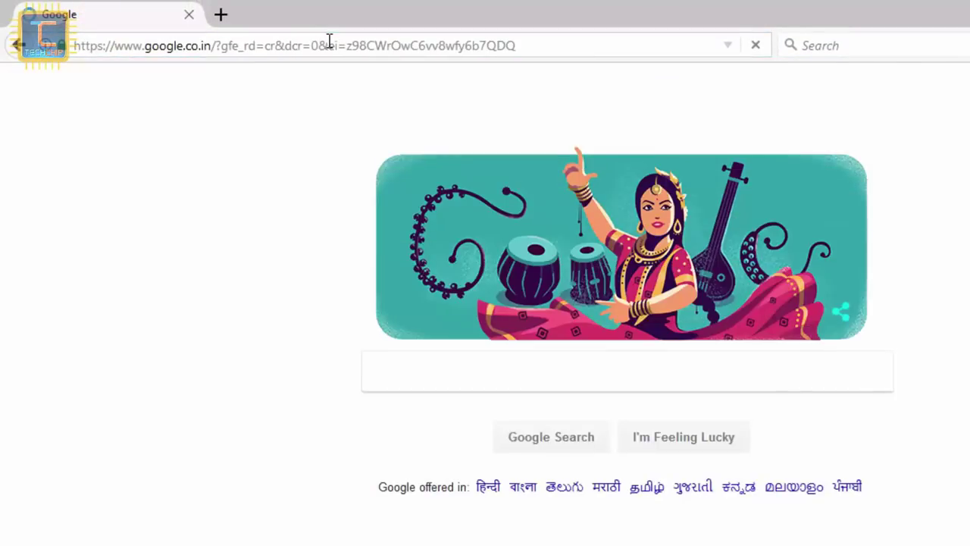
click(457, 353)
text(wooc)
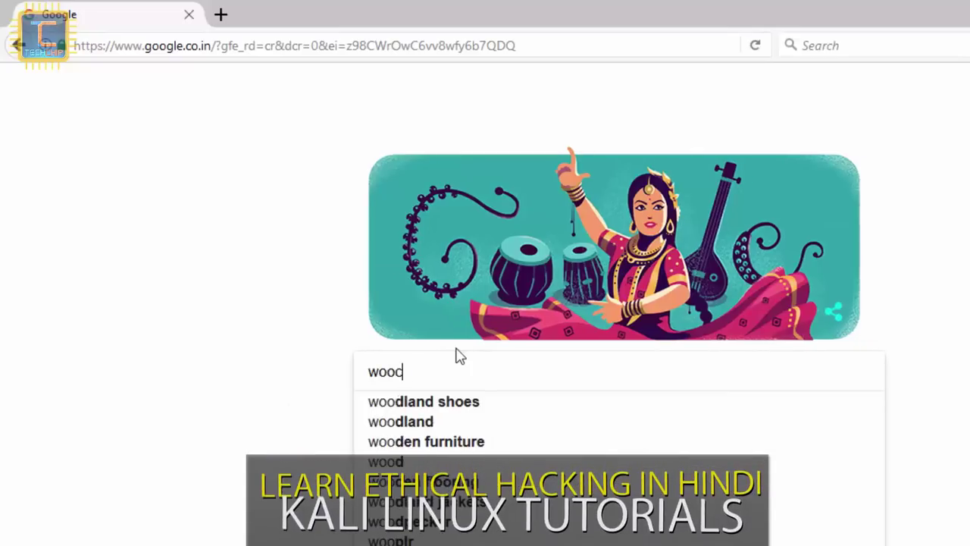
text(ommerce)
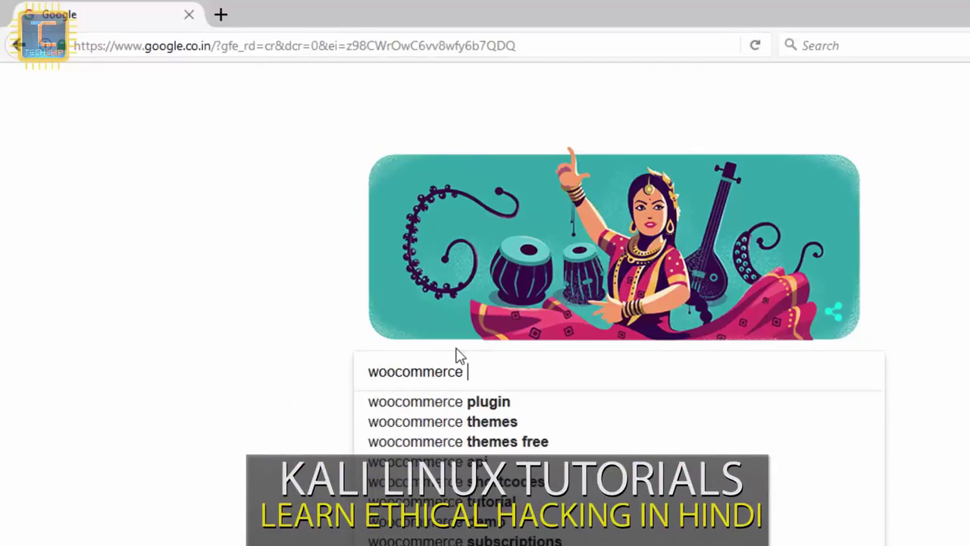
text( vulnerabilities)
key(Return)
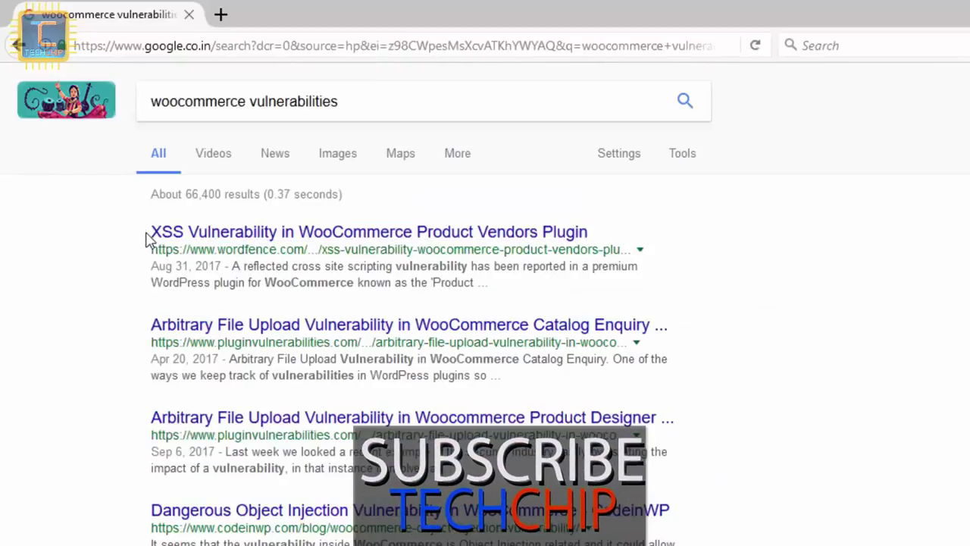
drag(147, 236, 485, 248)
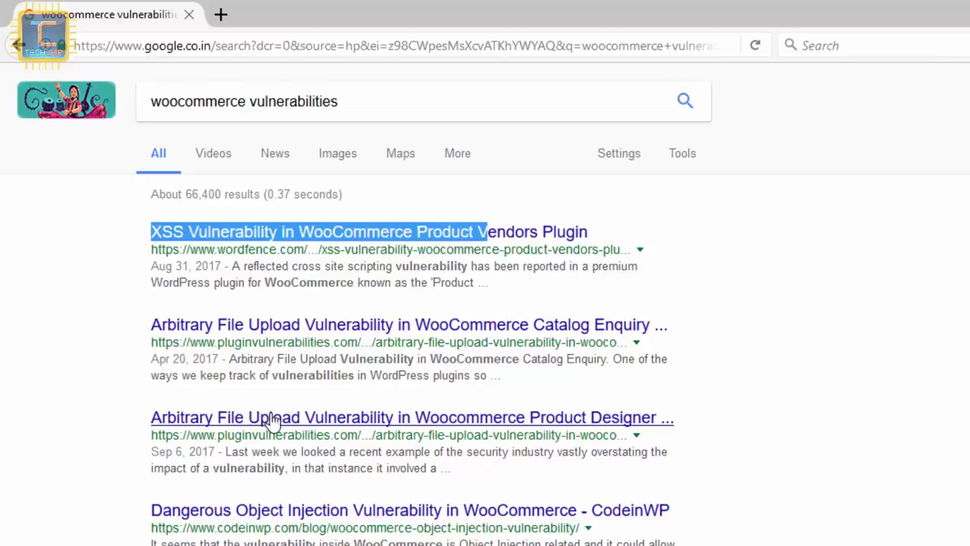
Open the CodeinWP result on the dangerous object injection vulnerability in WooCommerce and read the article.
click(90, 458)
scroll(93, 458, down, 1)
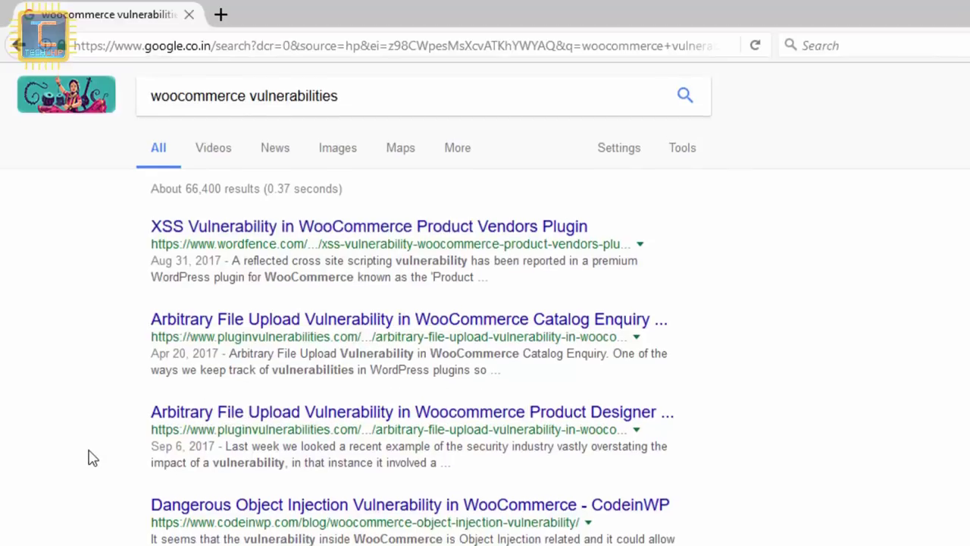
scroll(90, 458, down, 1)
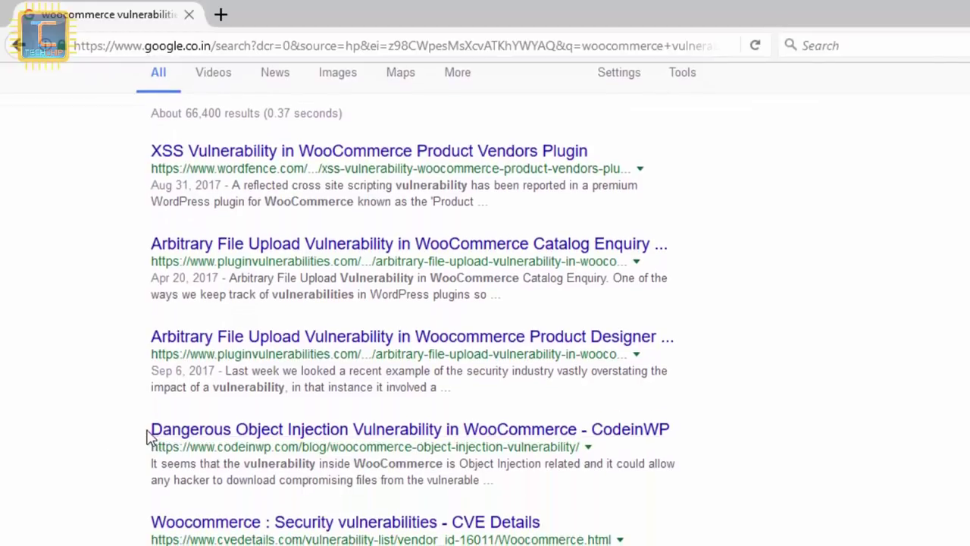
drag(150, 437, 578, 434)
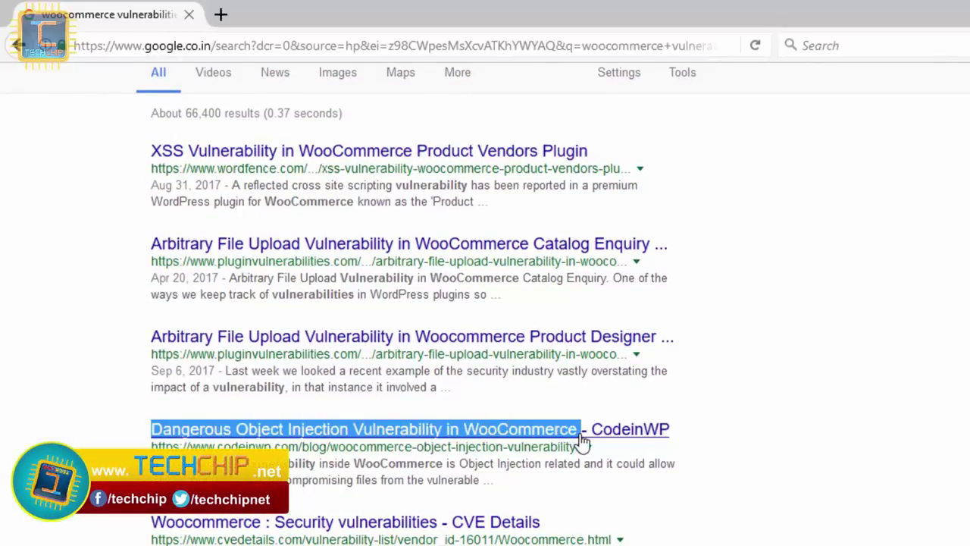
click(396, 438)
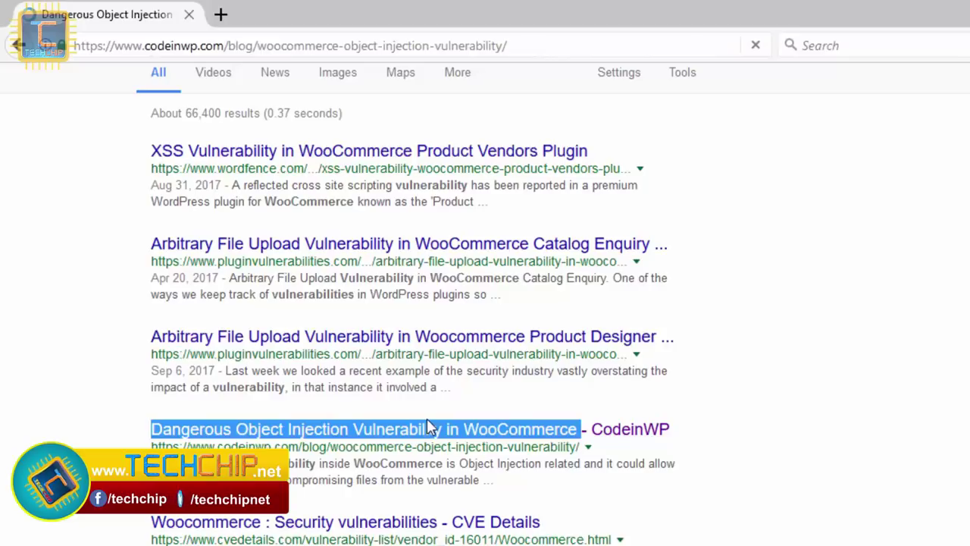
scroll(429, 427, down, 2)
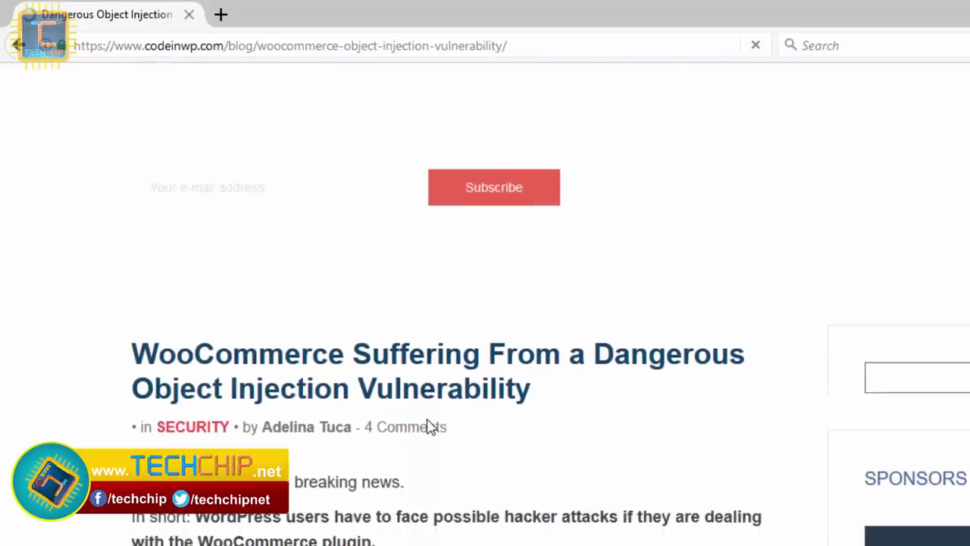
scroll(429, 426, down, 5)
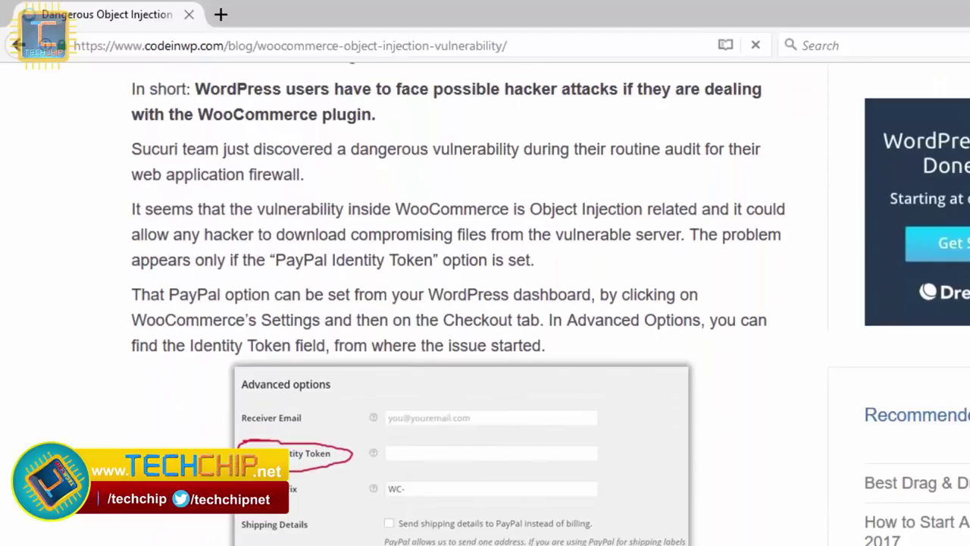
Switch back to File Explorer and review all the plugin folders, highlighting them from youtube-channel up to email-subscribers.
click(758, 542)
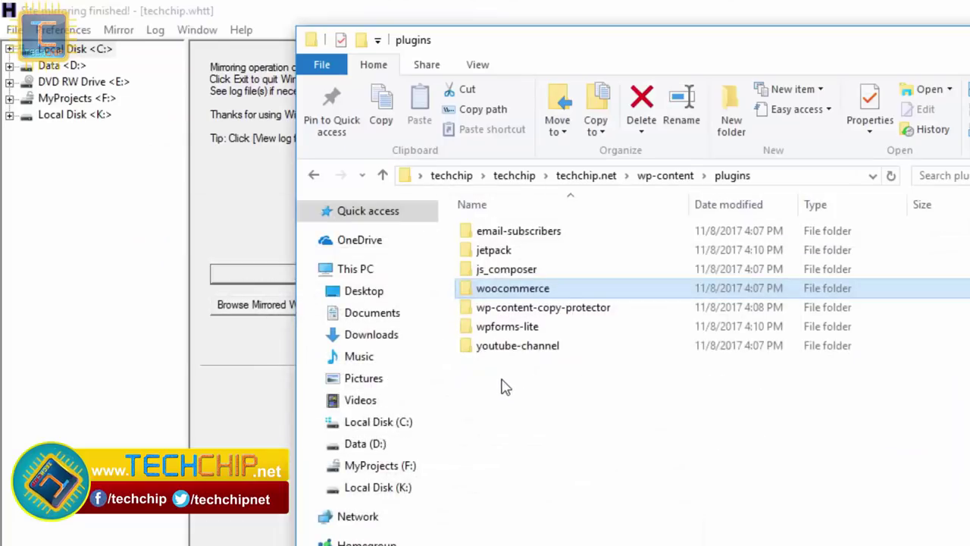
drag(501, 377, 528, 234)
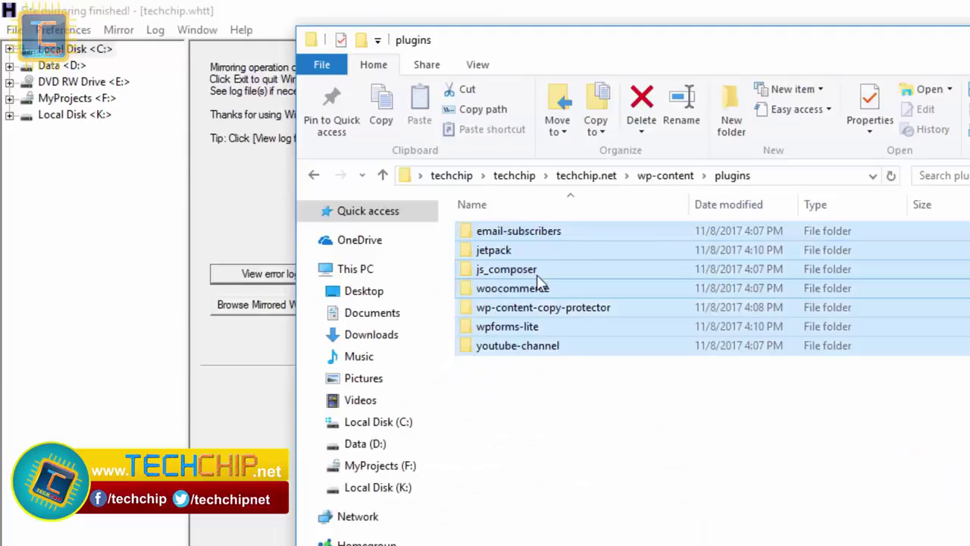
click(528, 384)
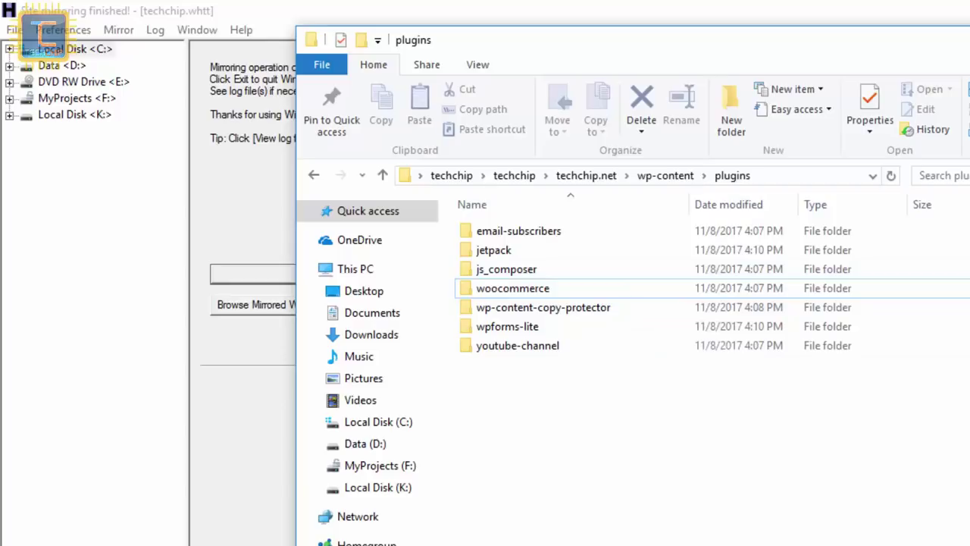
Go back up to the techchip.net folder, find wp-content in the list, and open the wp-includes folder.
click(665, 176)
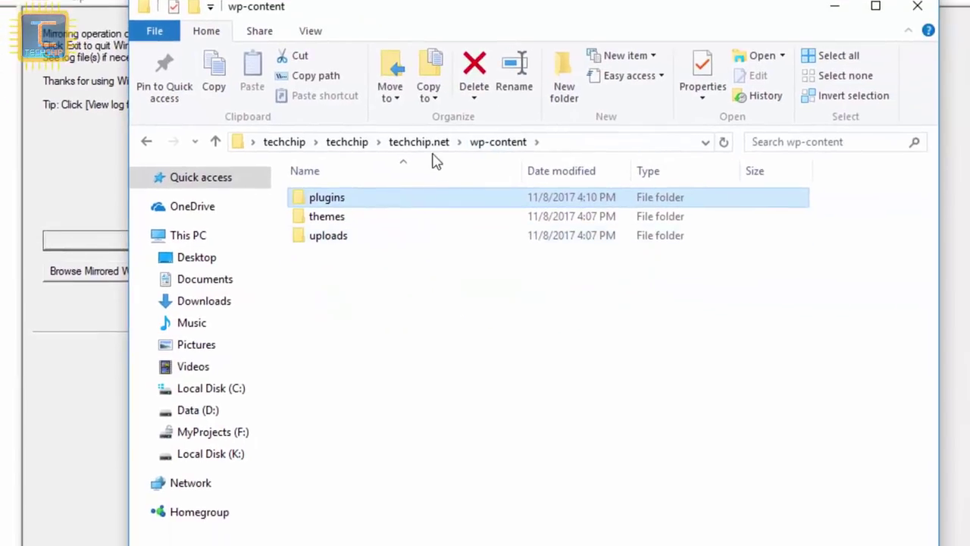
click(575, 172)
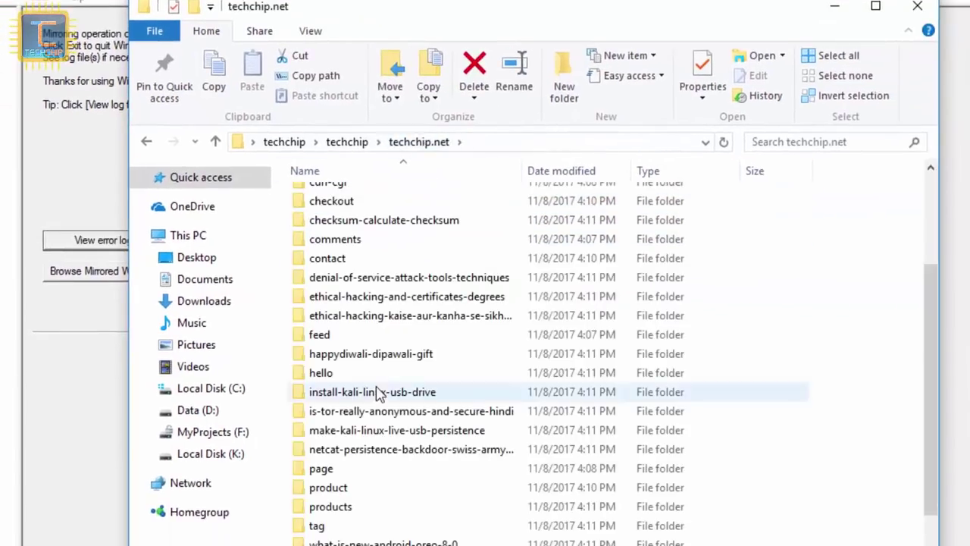
scroll(427, 492, down, 2)
click(425, 488)
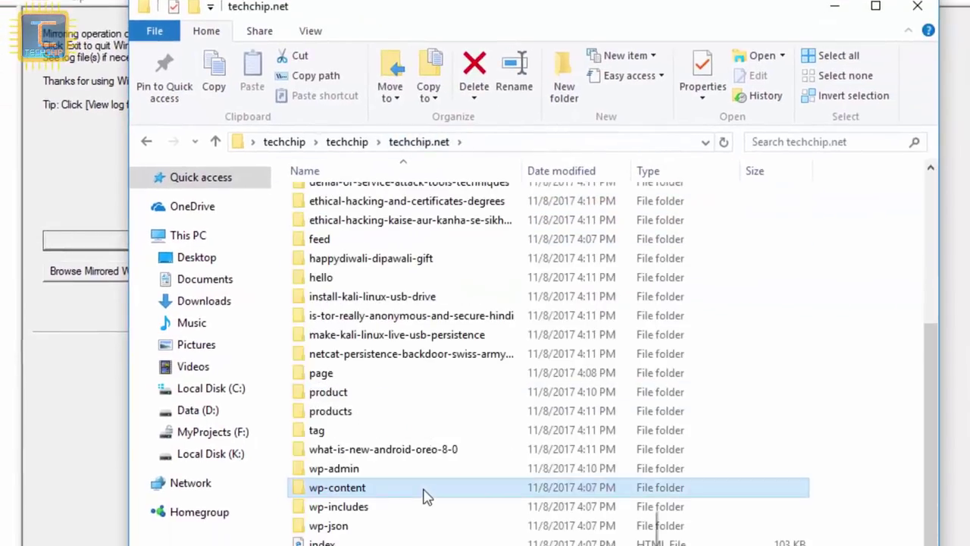
click(362, 507)
double_click(362, 507)
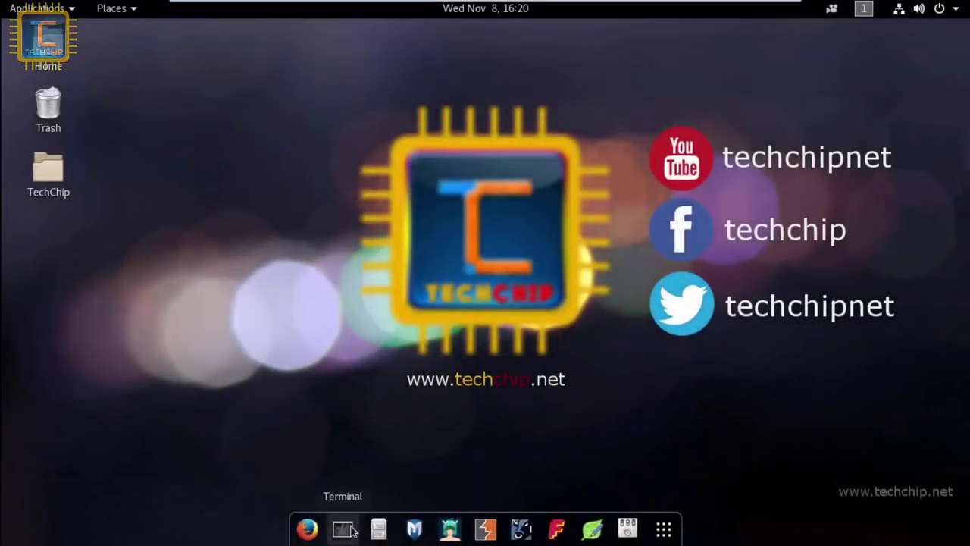
Open a Terminal window on the Linux desktop and run the httrack command.
click(345, 529)
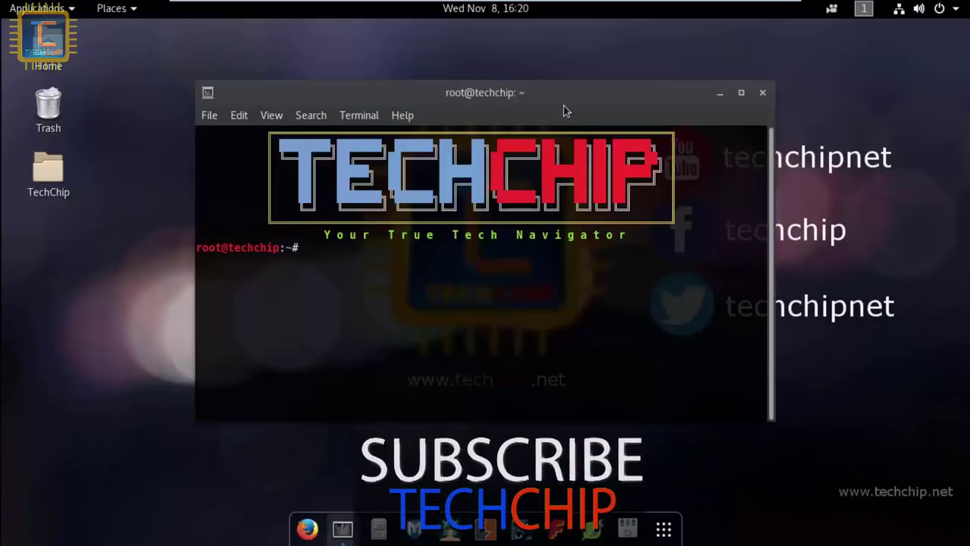
drag(563, 112, 567, 50)
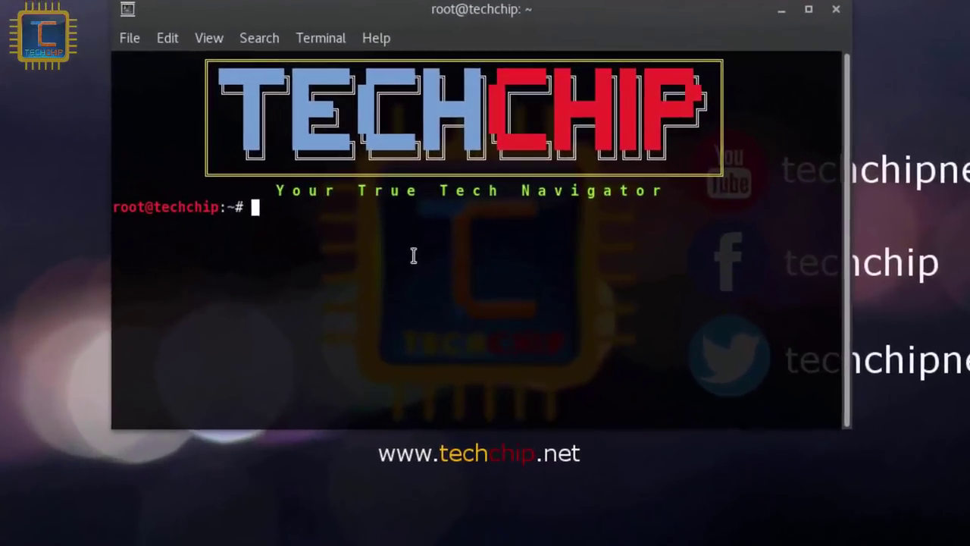
text(httrack)
key(Return)
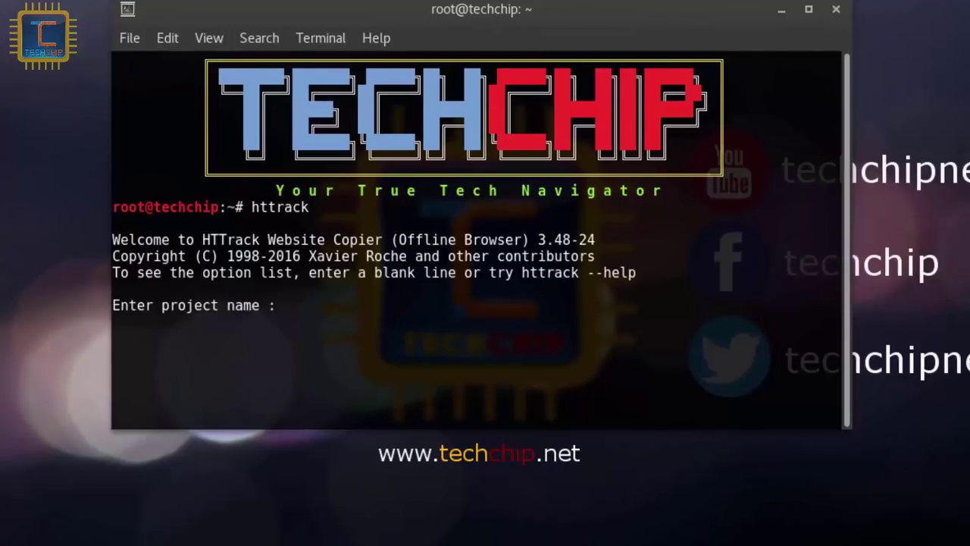
Name the HTTrack project techchip and set its base path to /root/Desktop/techchip.
text(techchi)
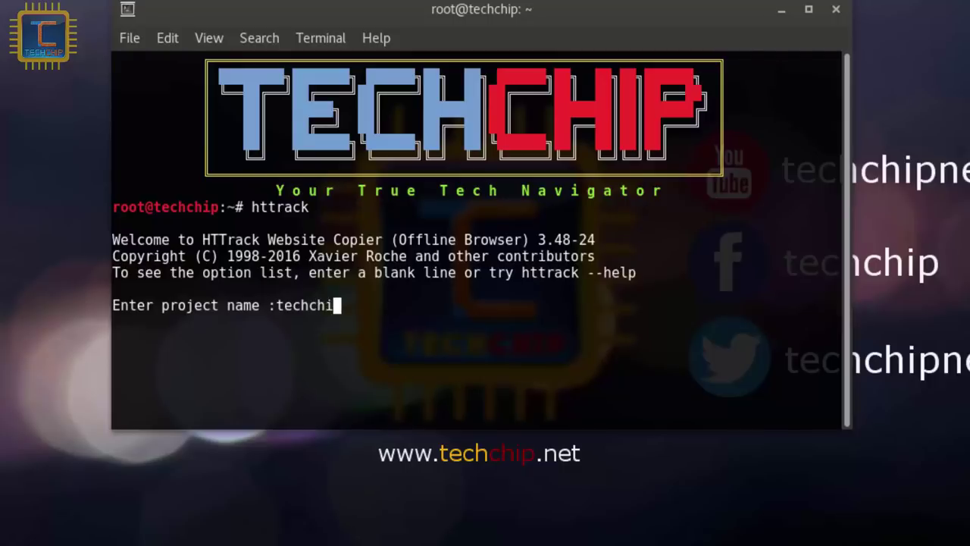
text(p)
key(Return)
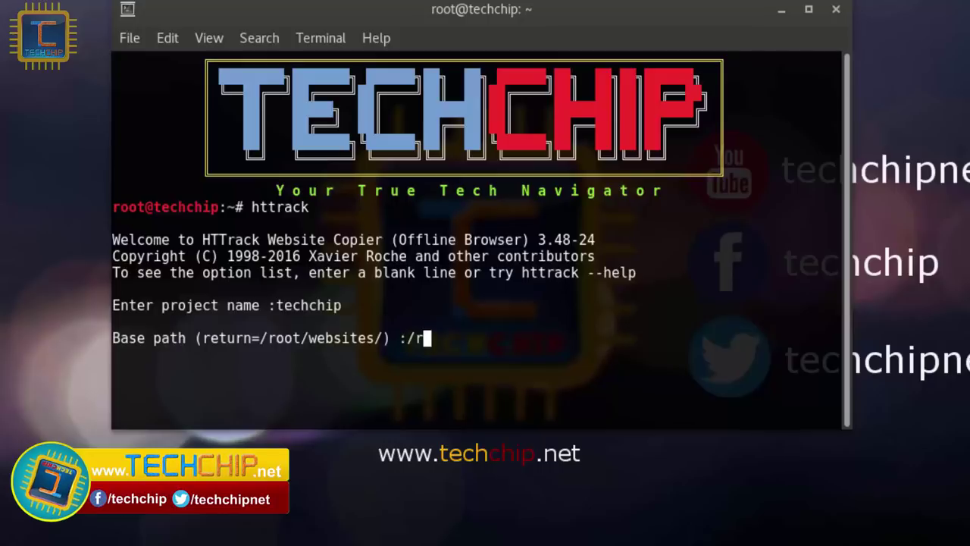
text(/root/Des)
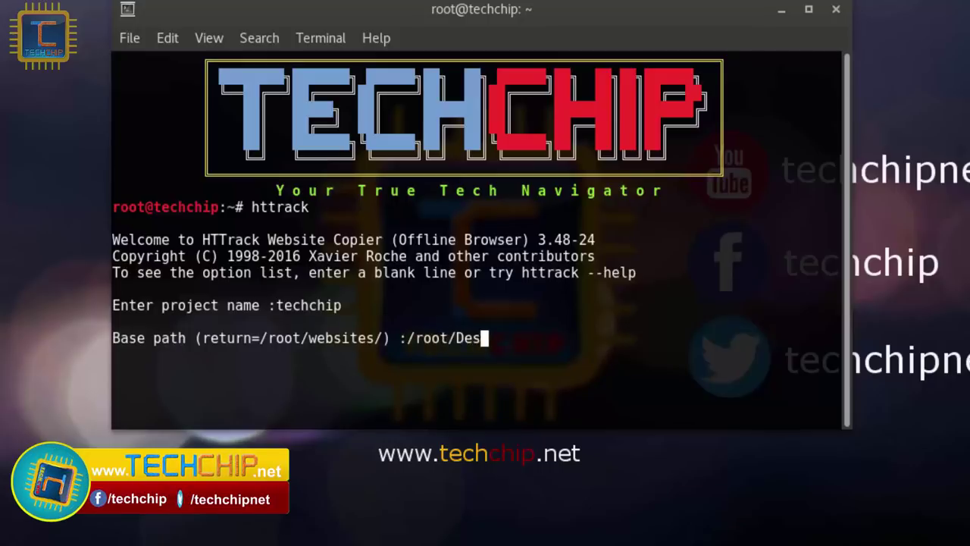
text(ktop/)
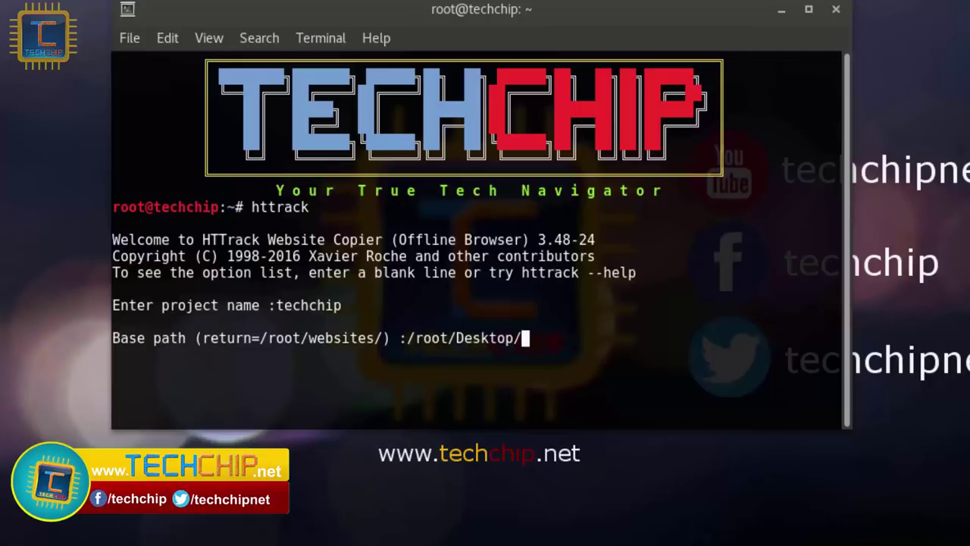
text(techchip)
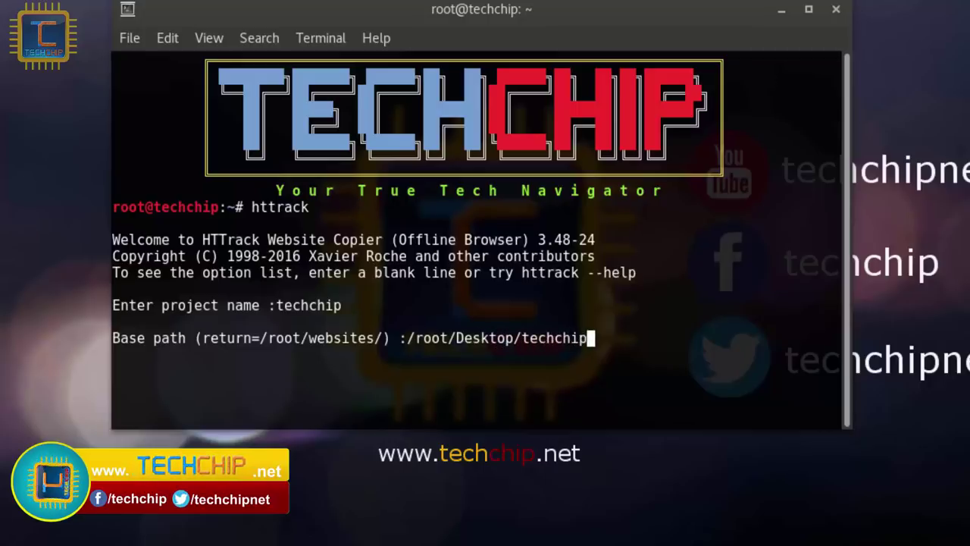
key(Return)
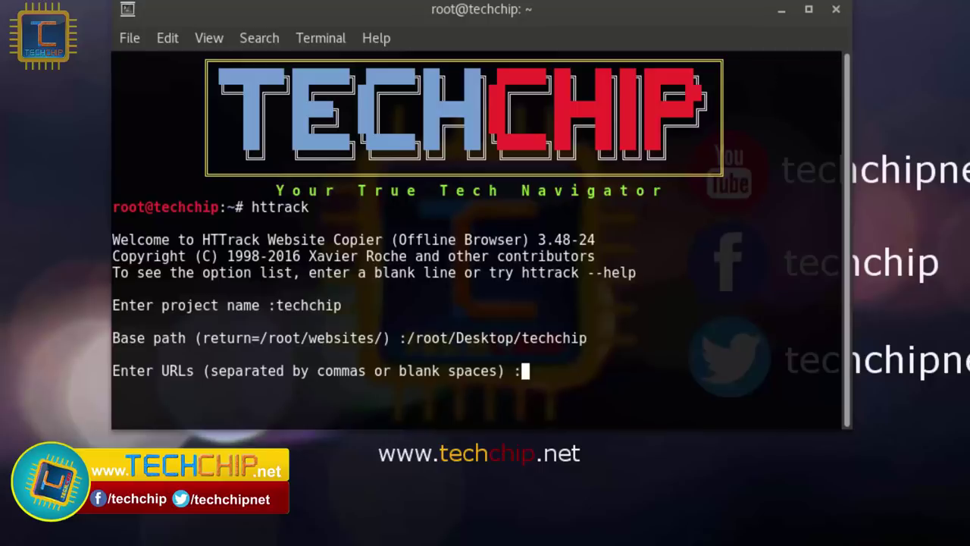
text(http:/)
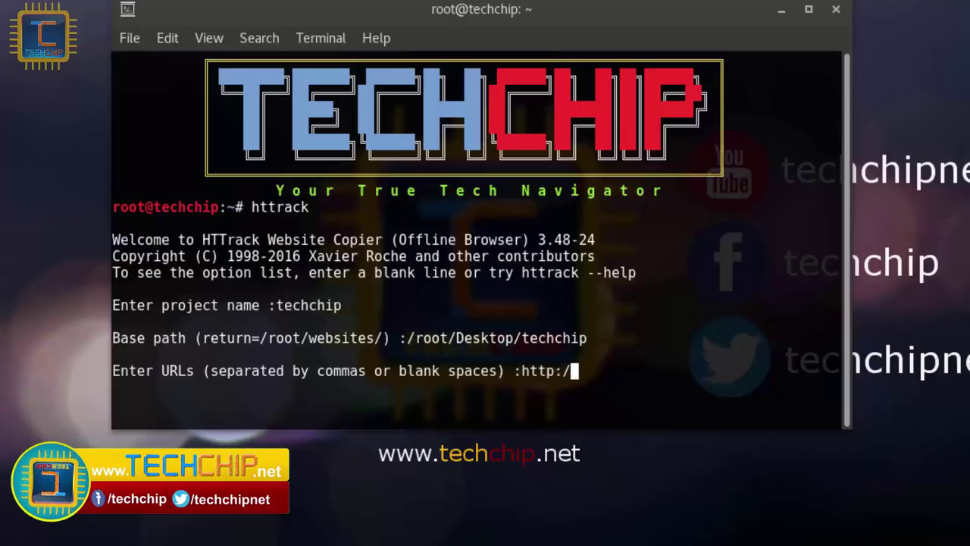
text(/techchip)
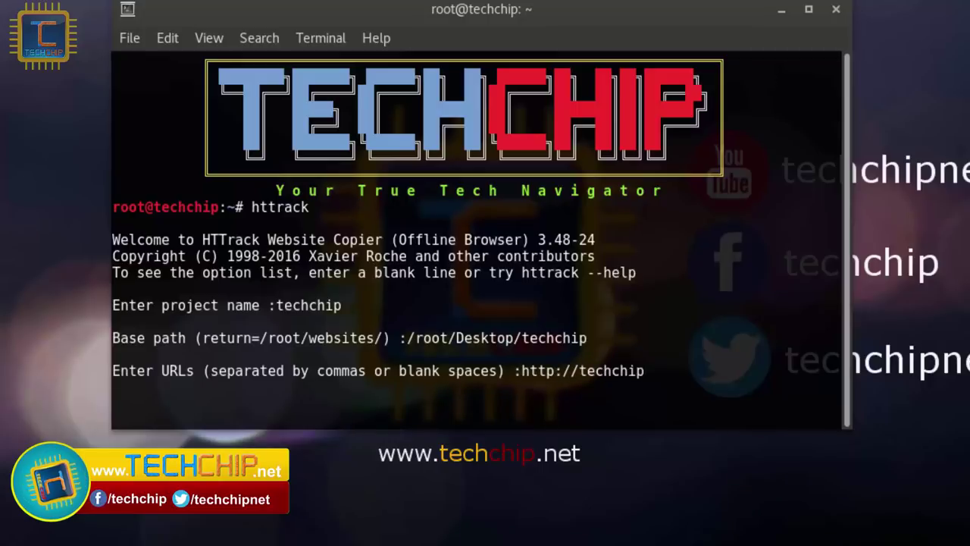
text(.net)
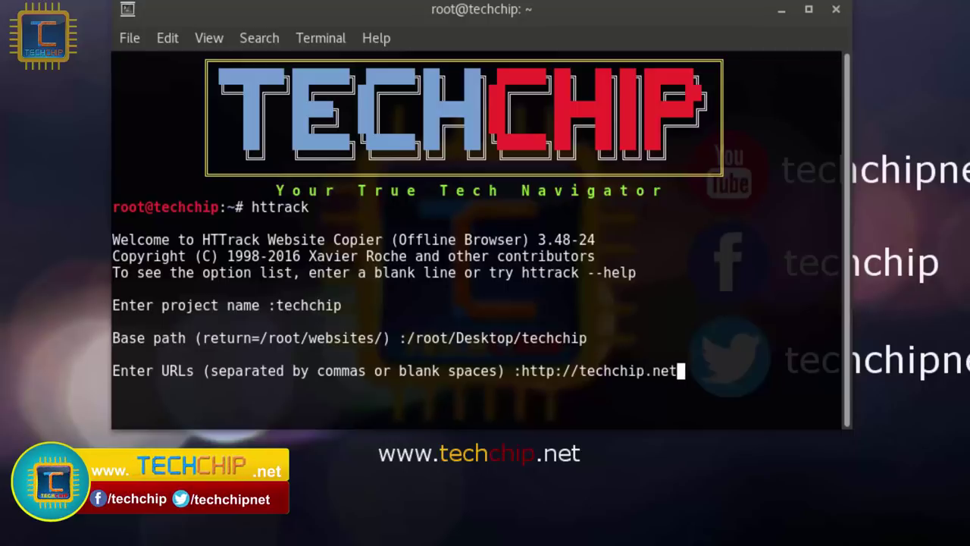
key(Return)
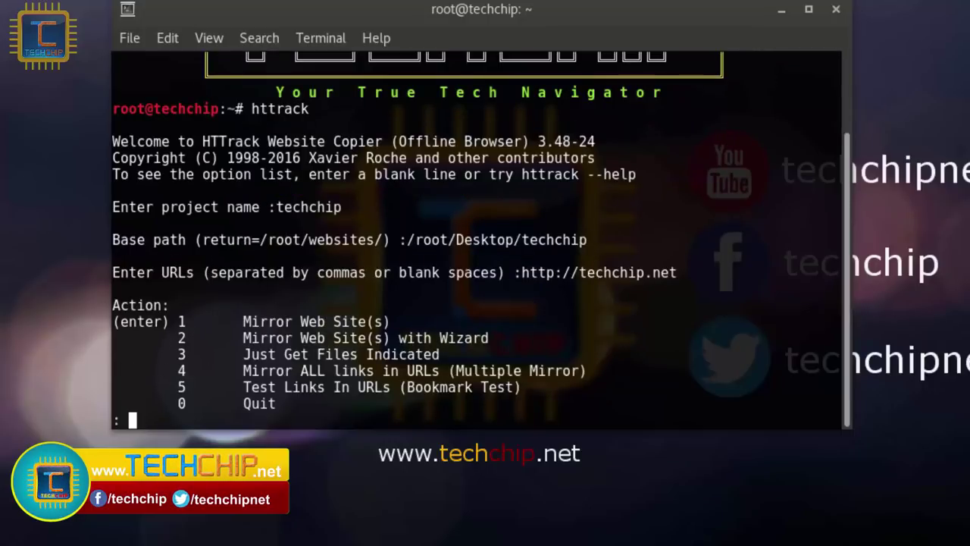
Choose action 1, Mirror Web Site(s), with no proxy, wildcards or additional options, and launch the mirror with Y.
text(1)
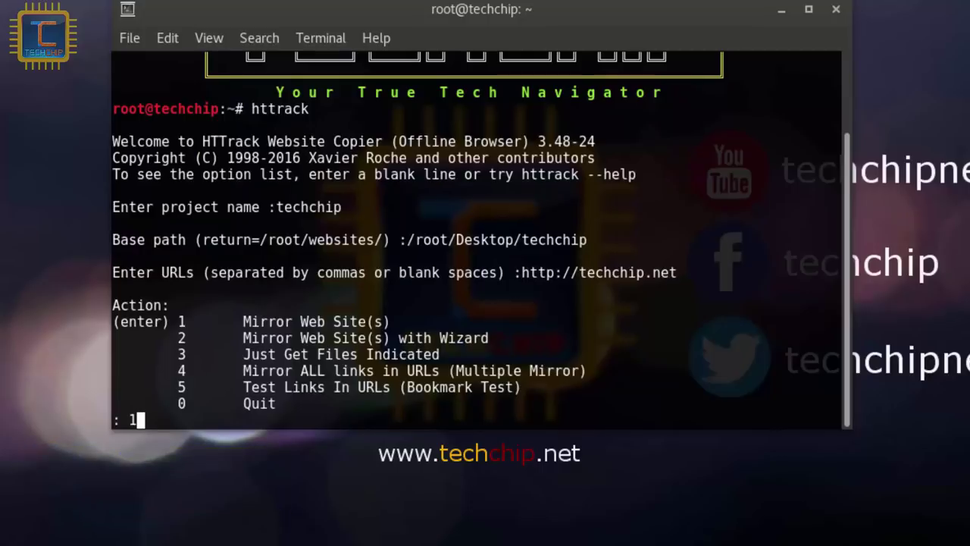
key(Return)
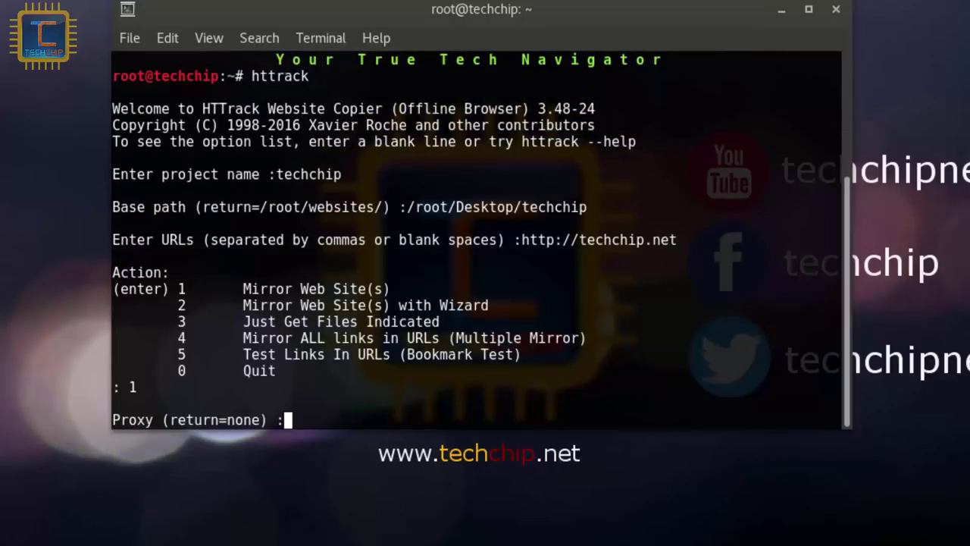
key(Return)
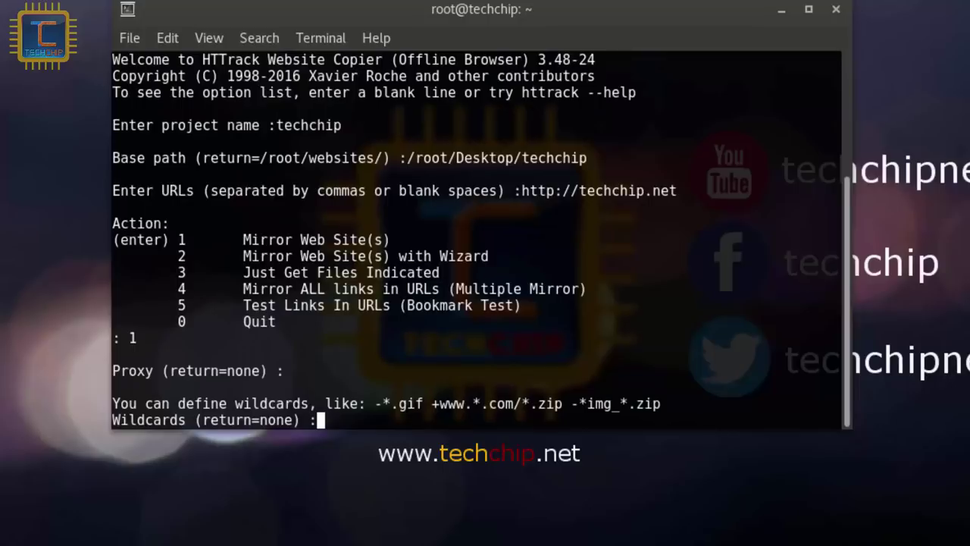
key(Return)
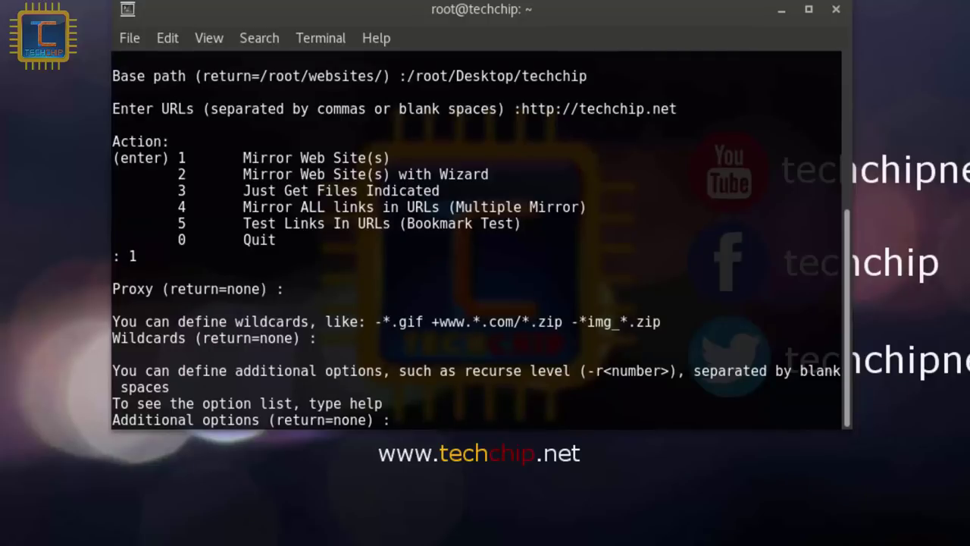
key(Return)
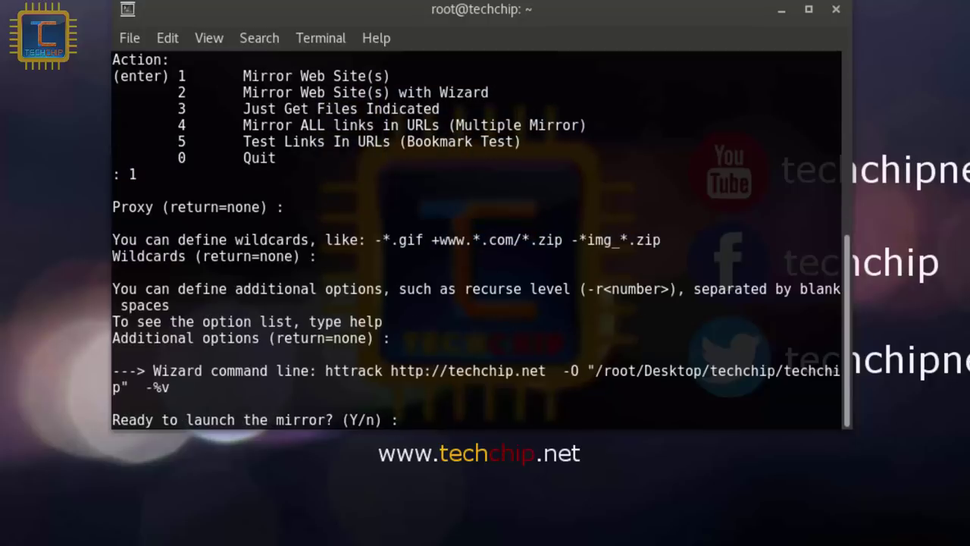
text(Y)
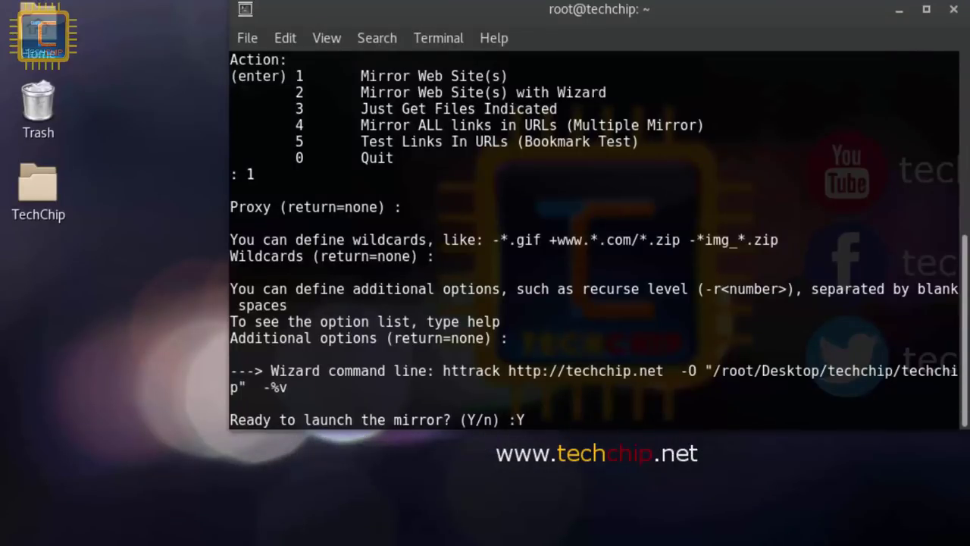
key(Return)
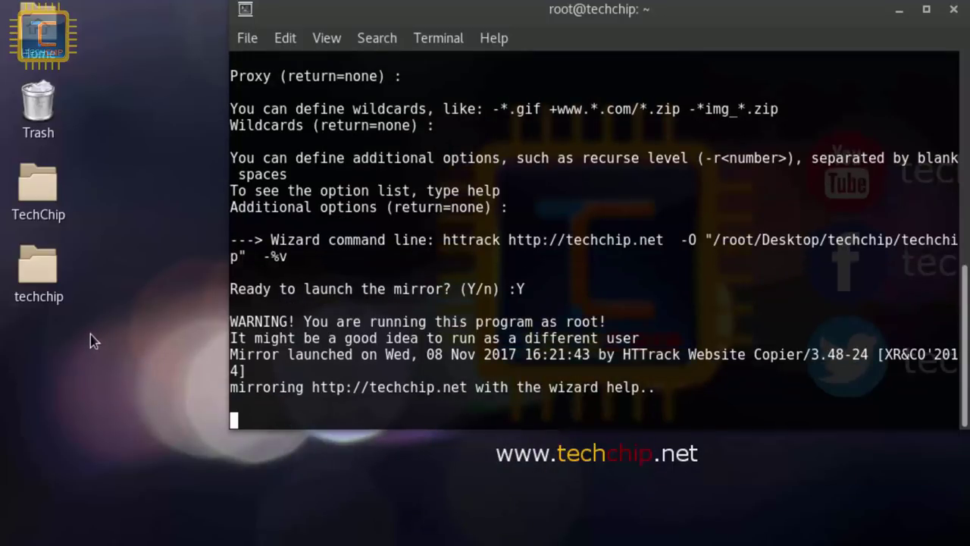
Open the desktop techchip project folder, go into its nested techchip/techchip.net folder and look over the mirrored site folders.
double_click(45, 277)
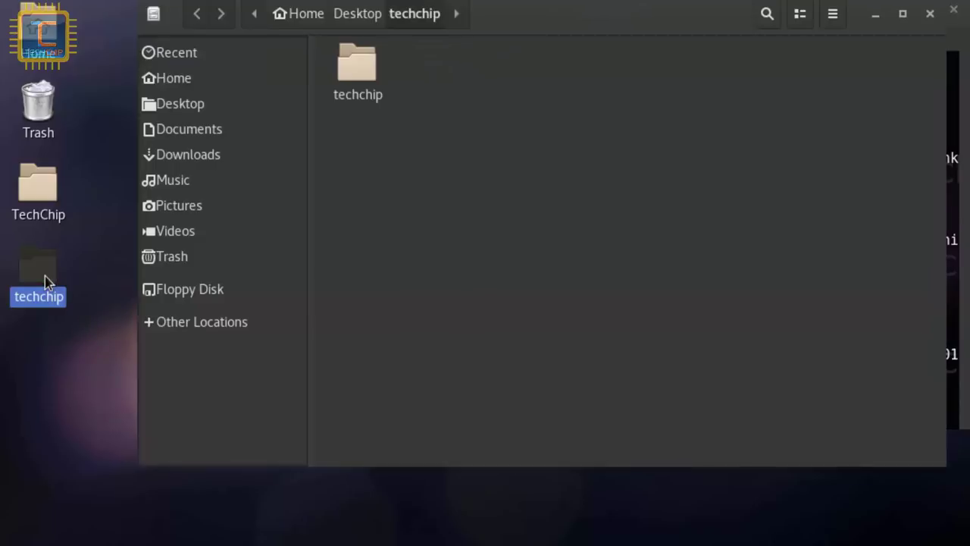
double_click(361, 76)
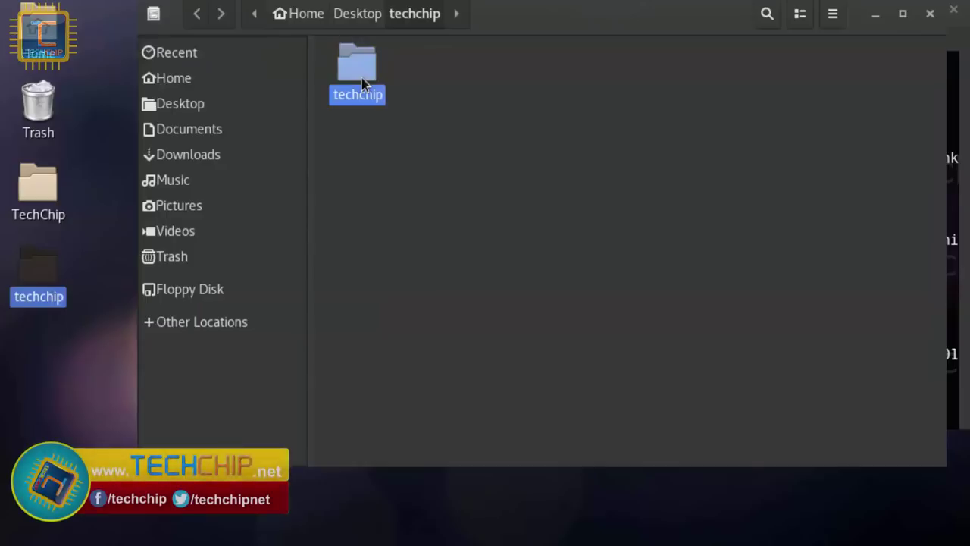
double_click(865, 68)
click(672, 284)
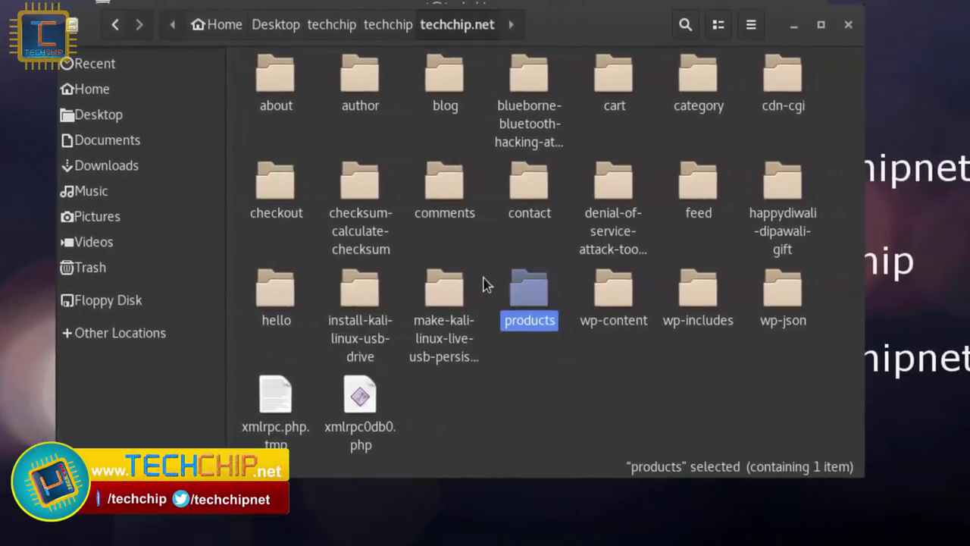
click(607, 292)
click(713, 288)
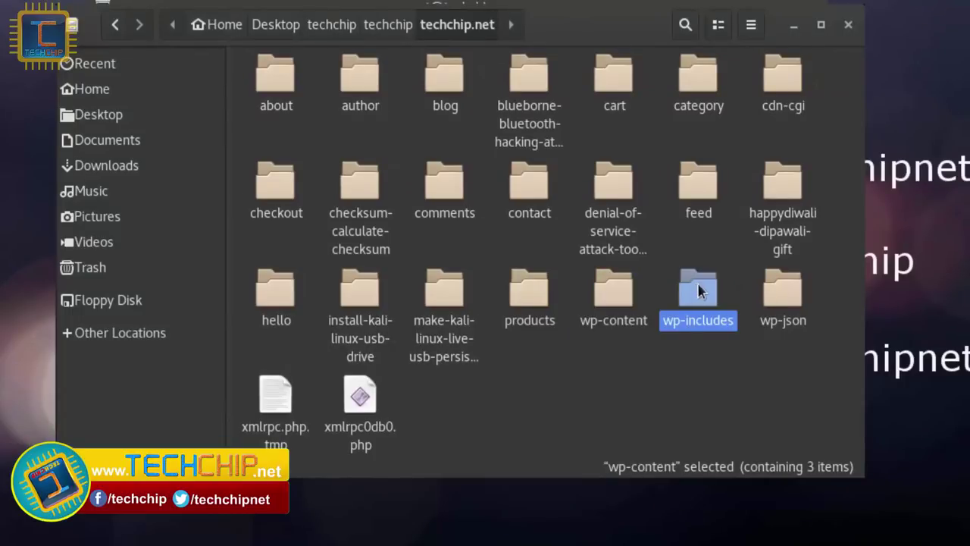
View the plugins folder inside wp-content, and return to the techchip.net folder.
double_click(629, 291)
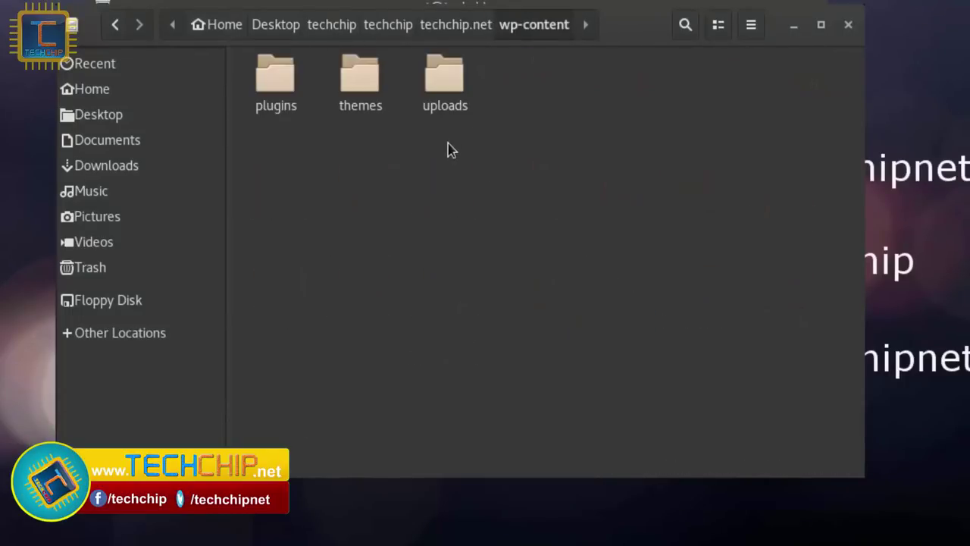
double_click(292, 85)
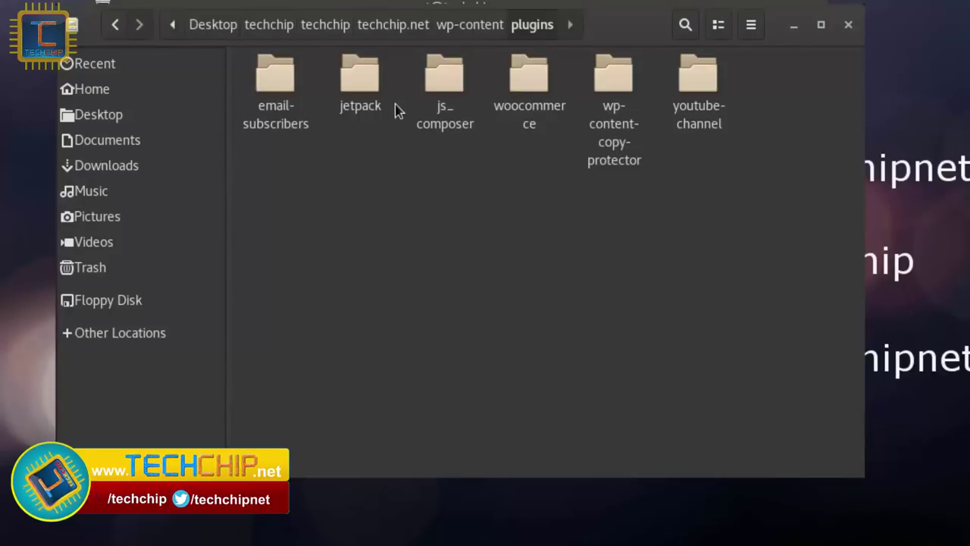
click(118, 31)
click(118, 31)
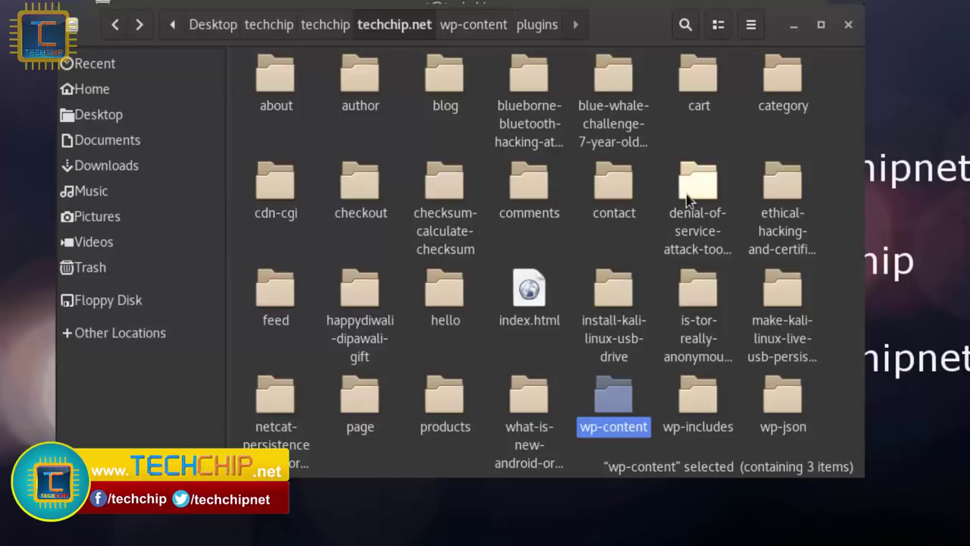
Minimize the file manager, interrupt the running HTTrack mirror in the terminal and close the session with exit.
click(793, 27)
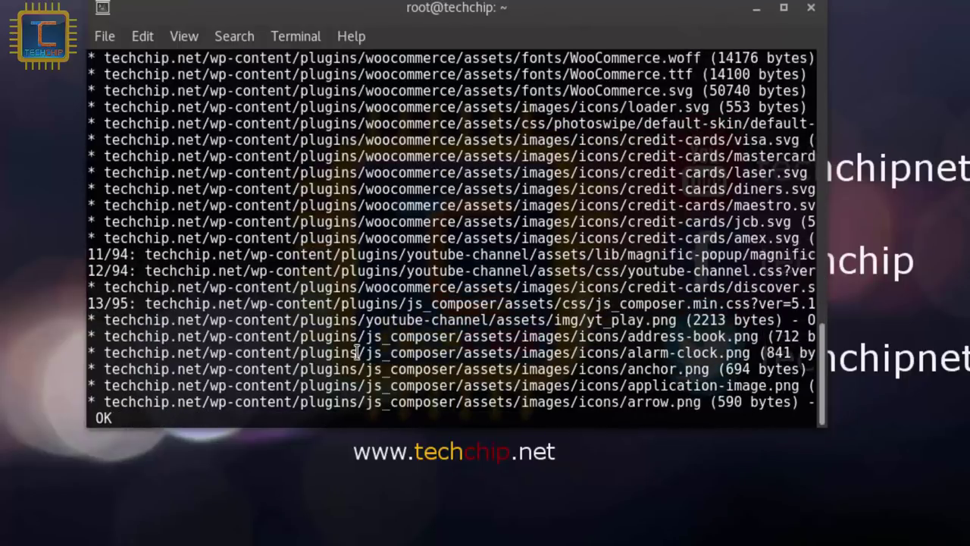
key(ctrl+c)
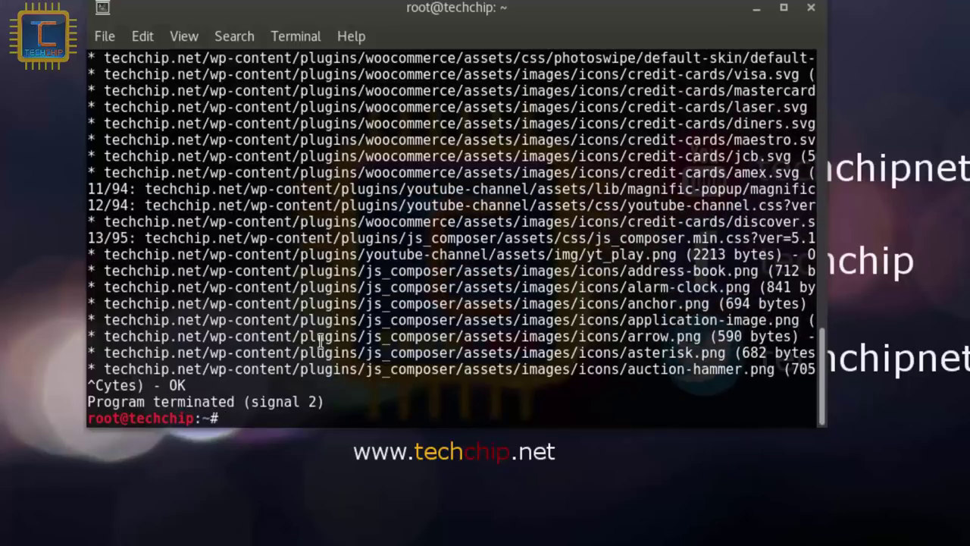
text(exit)
key(Return)
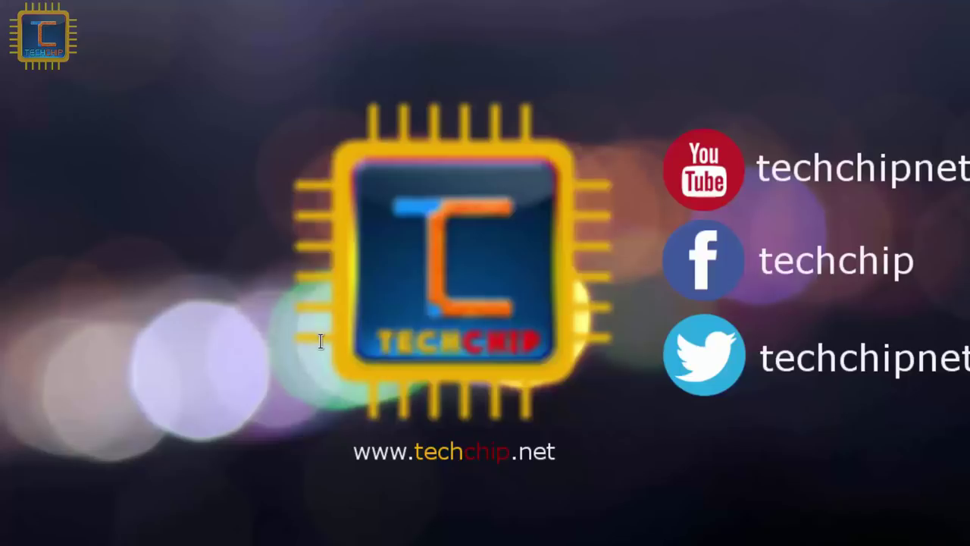